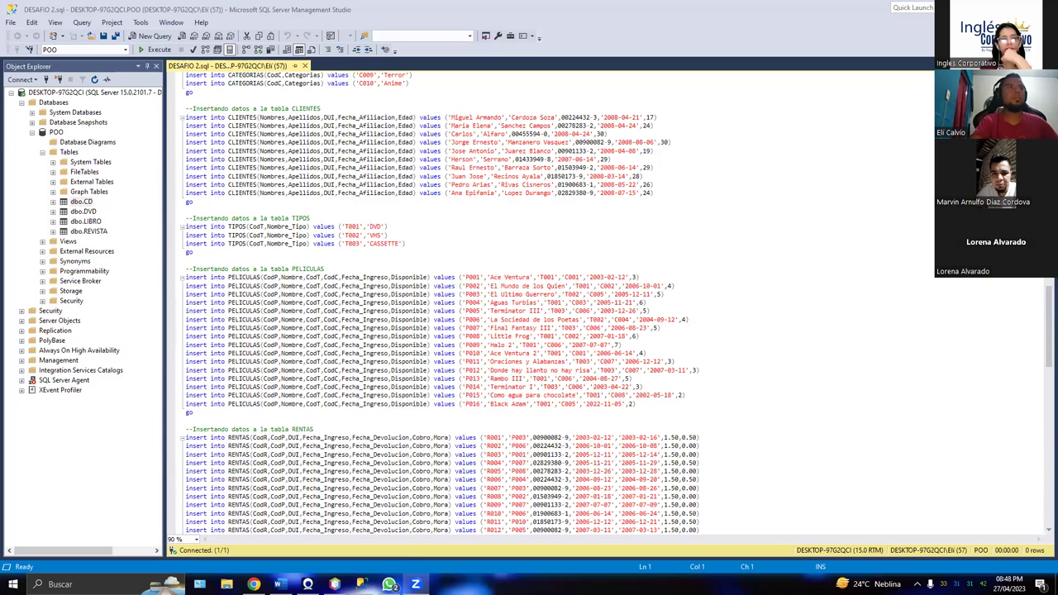
Step: Switch to the midterm's A. Listening page in Chrome and start playing the conversation audio
key(alt+Tab)
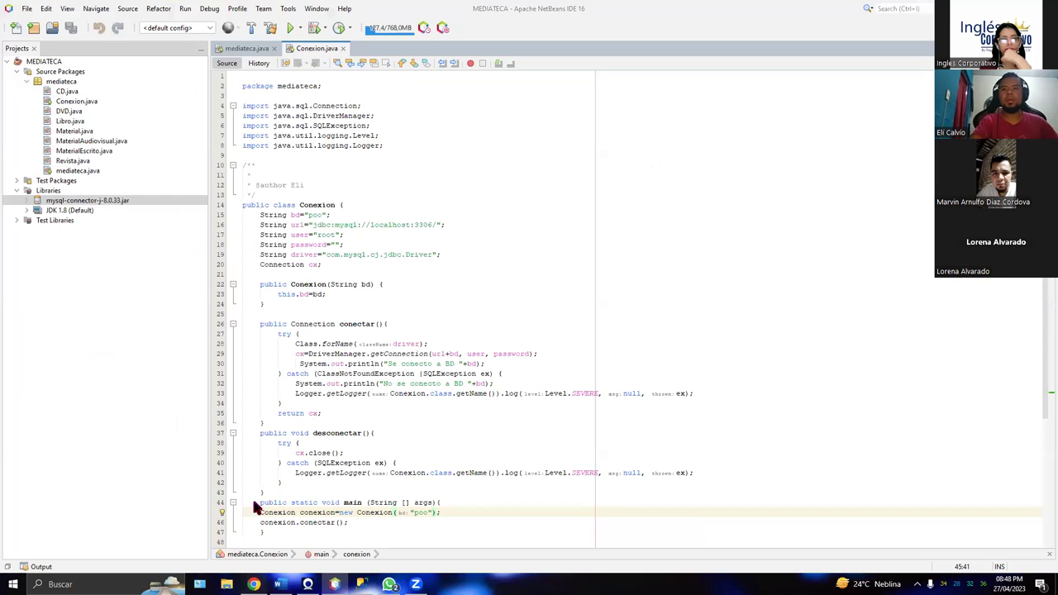
click(254, 584)
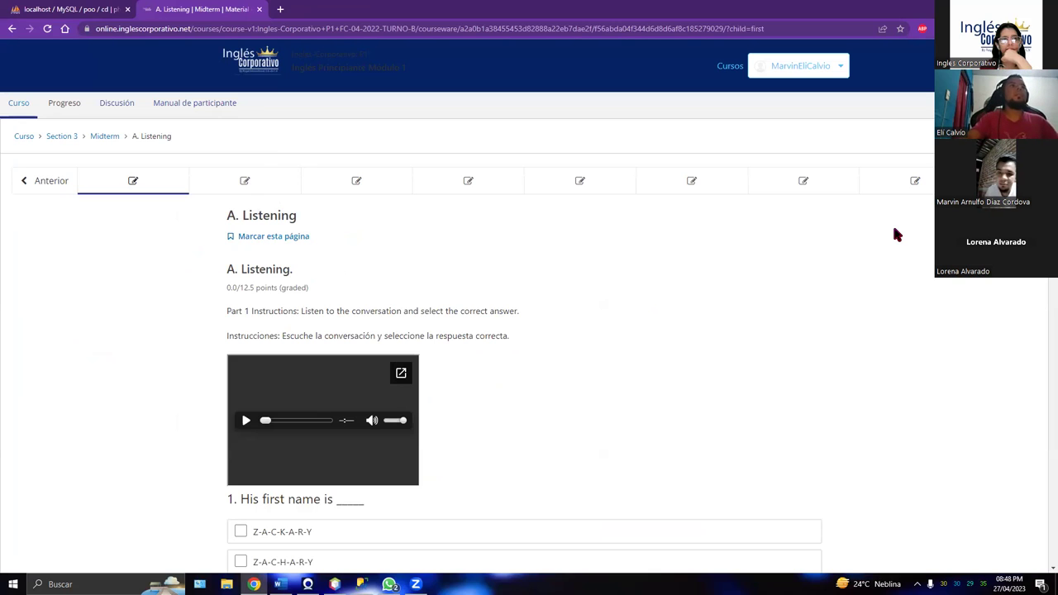
scroll(891, 222, down, 1)
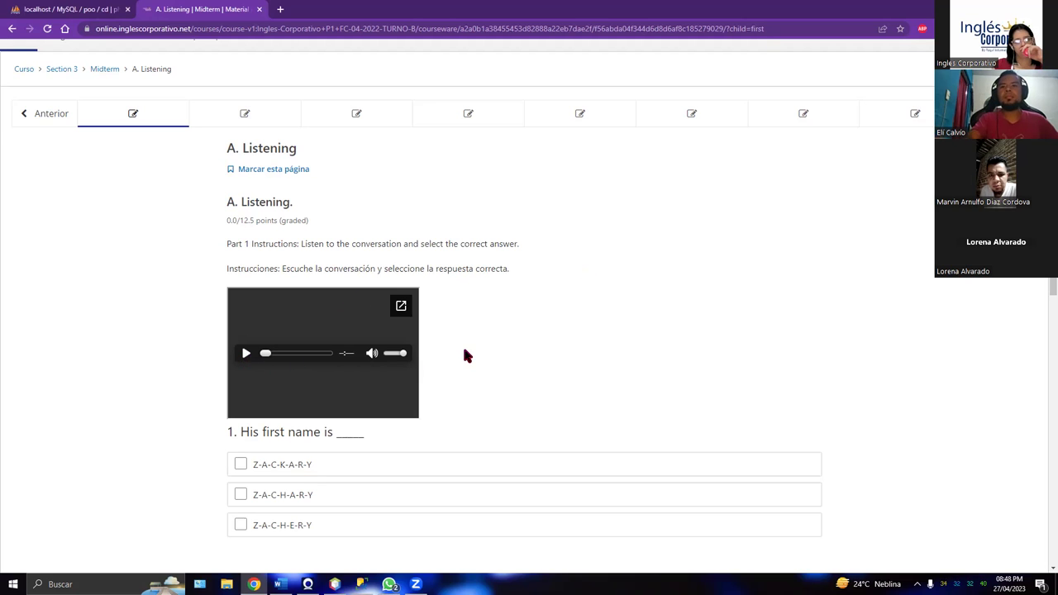
click(246, 353)
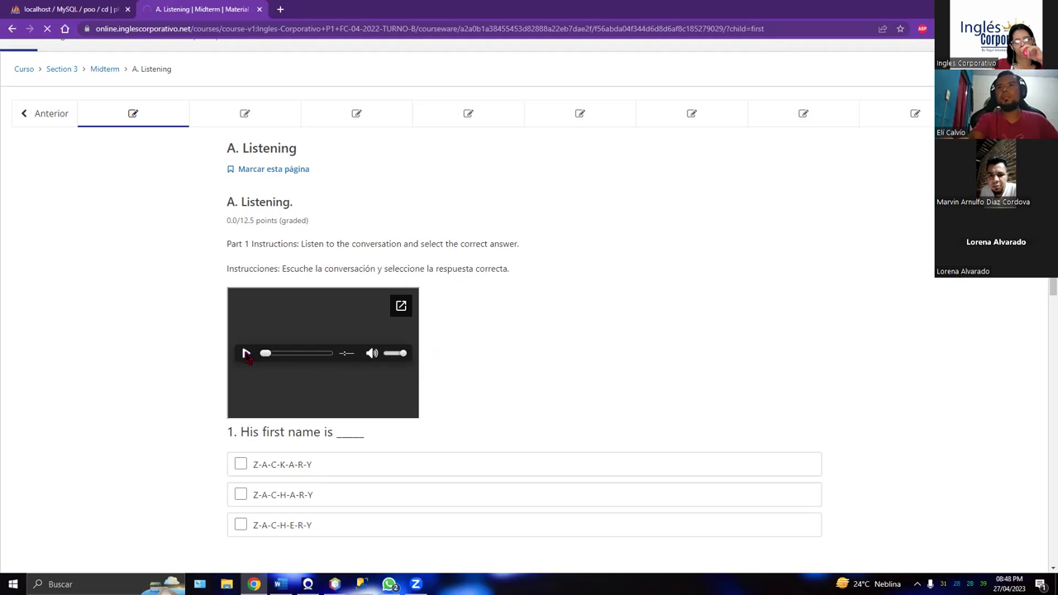
click(245, 353)
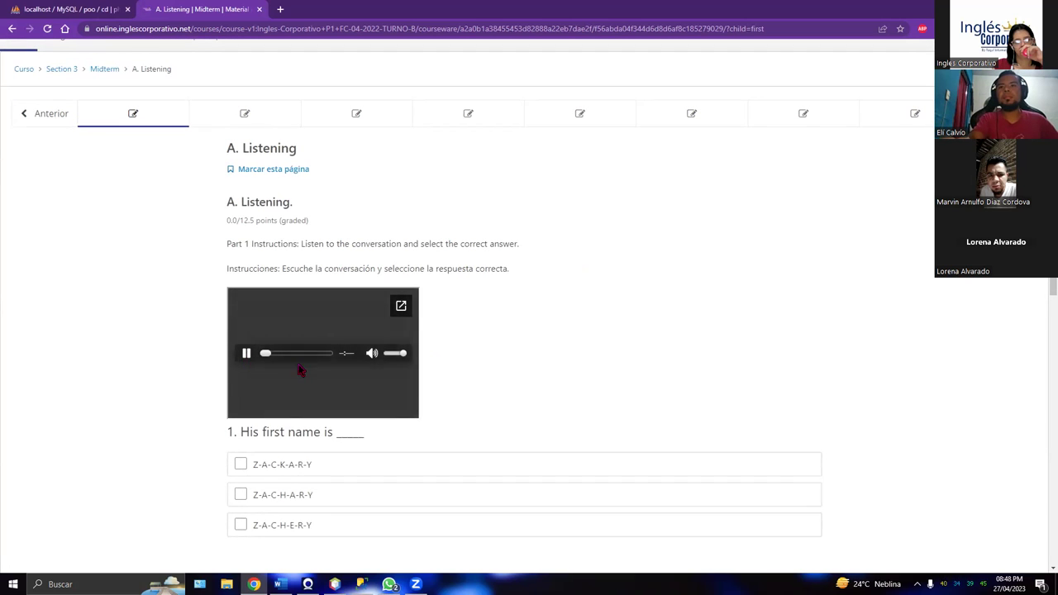
click(245, 353)
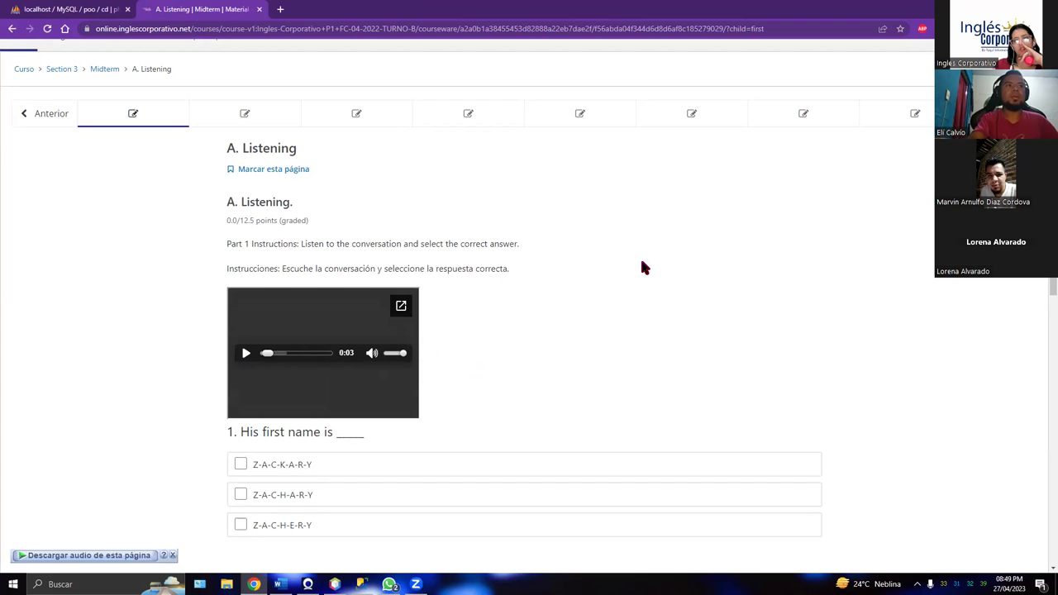
click(245, 353)
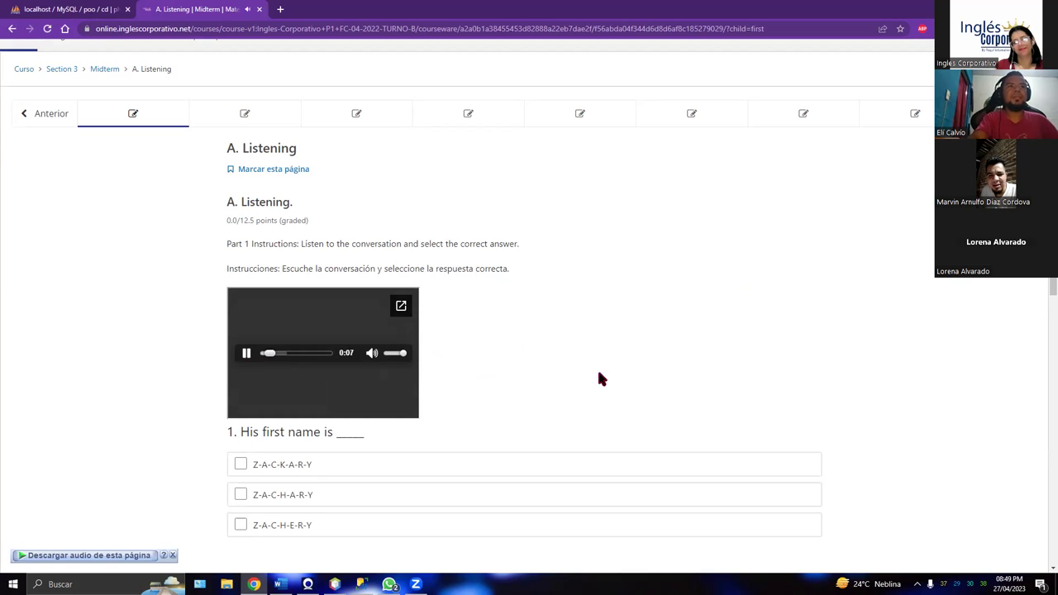
Step: Listen to the conversation alongside the first questions, raise the volume, and pause the audio at 0:24
scroll(1040, 295, down, 1)
scroll(1042, 302, down, 1)
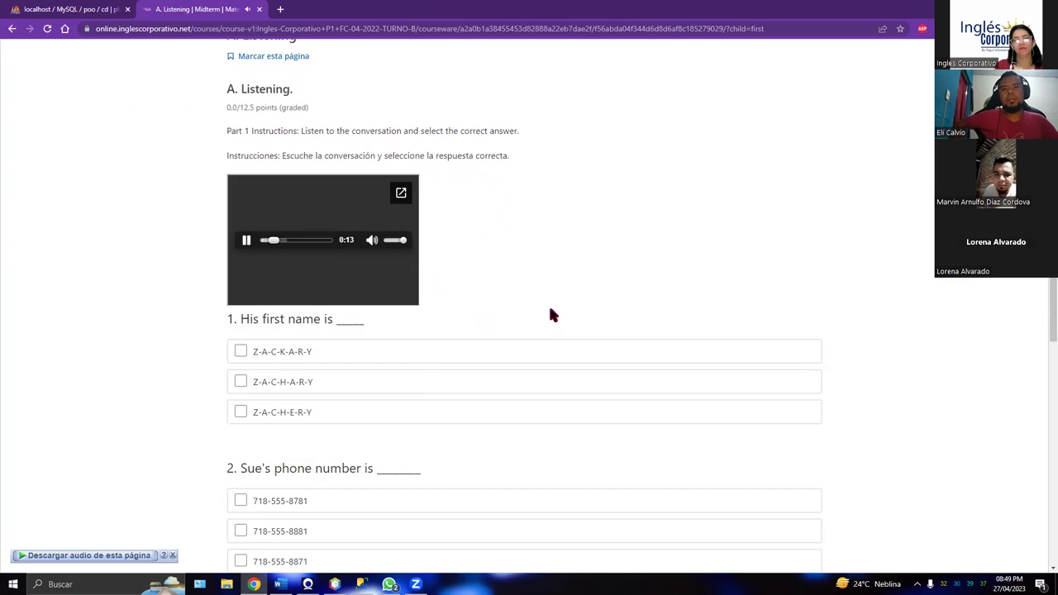
key(XF86AudioRaiseVolume)
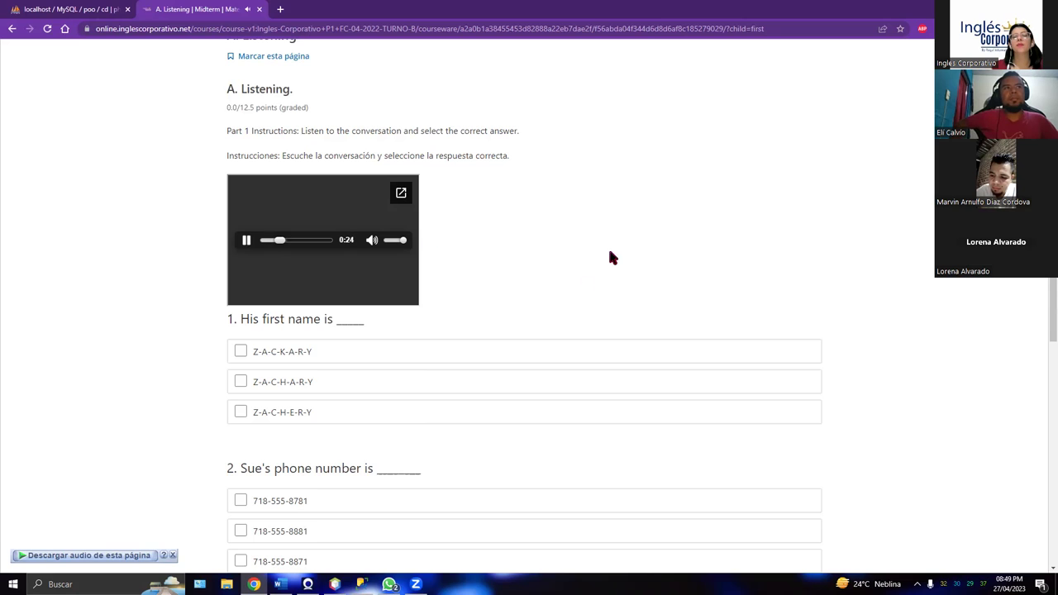
click(245, 240)
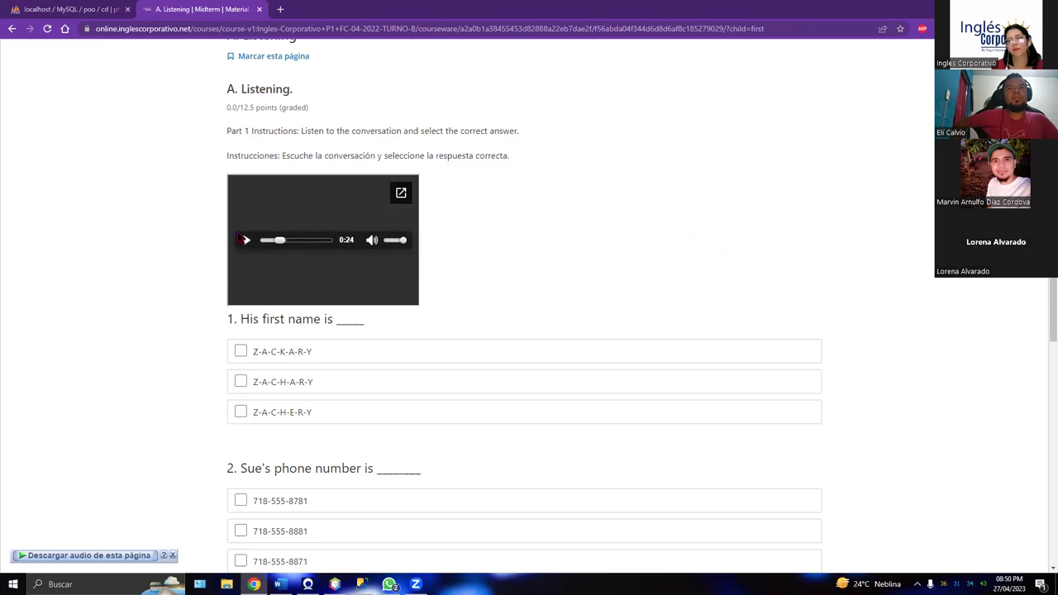
Step: Rewind the Listening audio to 0:00 and play the conversation from the beginning
scroll(1051, 310, up, 2)
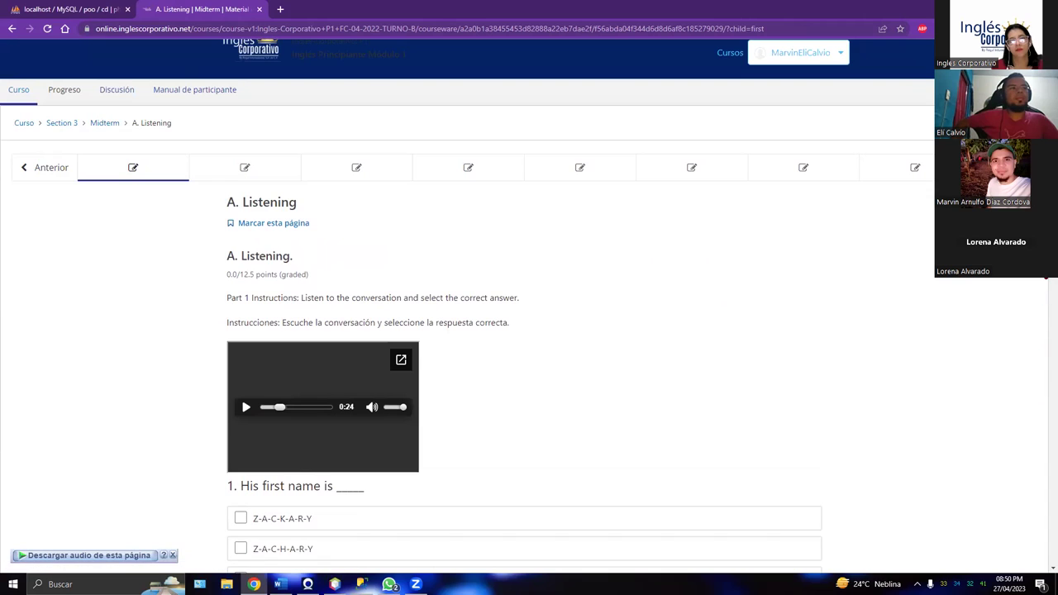
scroll(1041, 310, down, 2)
scroll(1042, 353, up, 2)
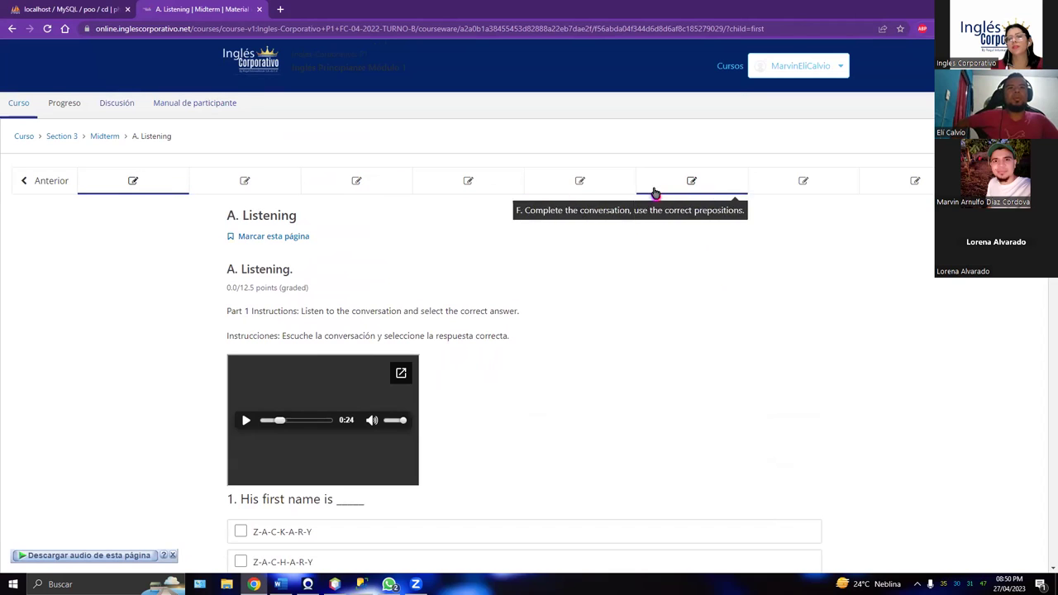
drag(279, 420, 252, 421)
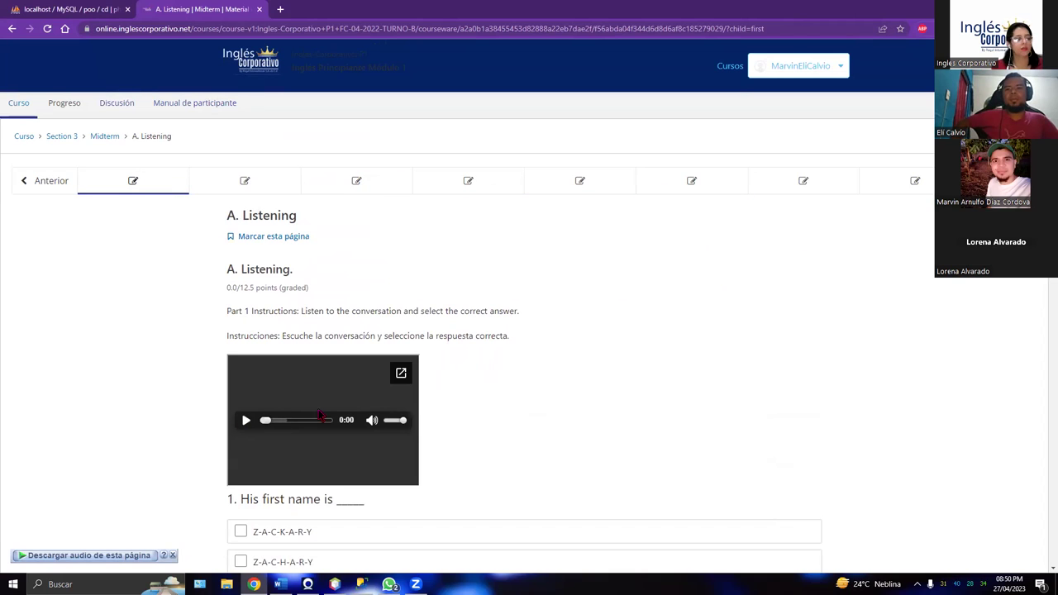
click(245, 419)
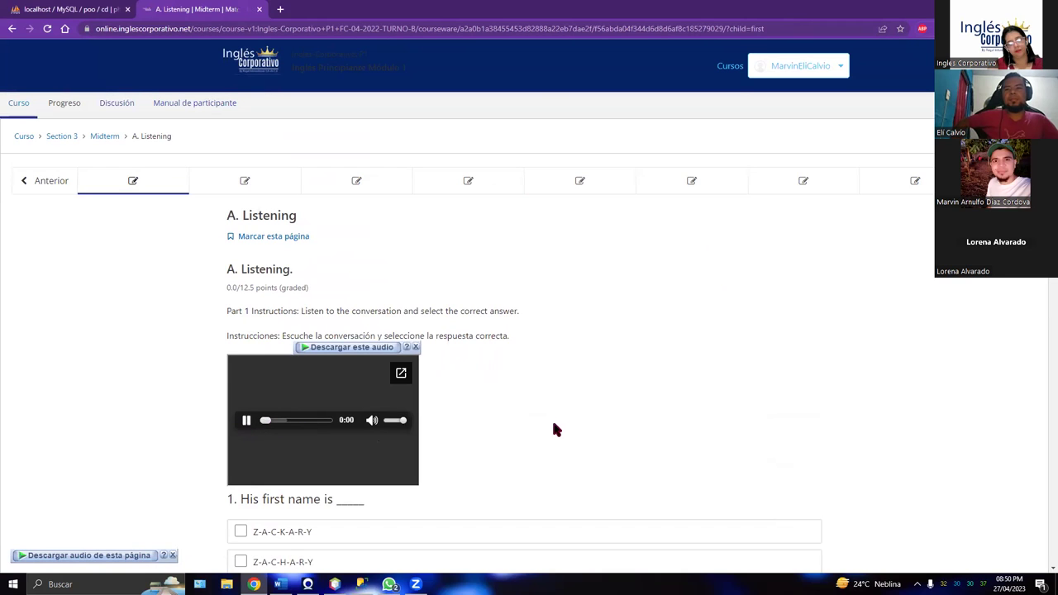
Step: Answer question 1 with the second name spelling and question 2 with the third phone number option
scroll(1033, 298, down, 3)
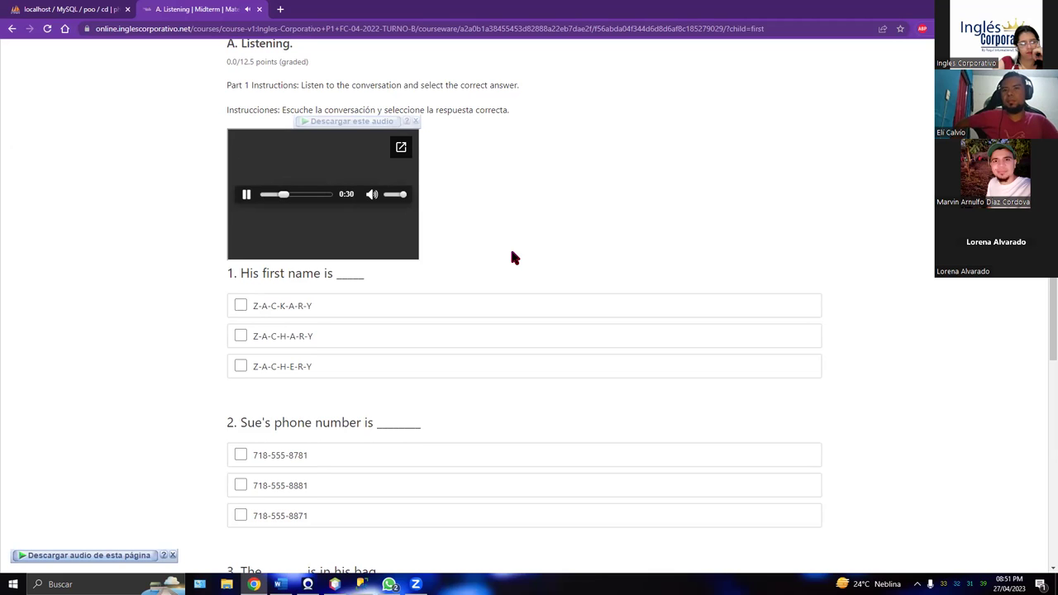
click(239, 336)
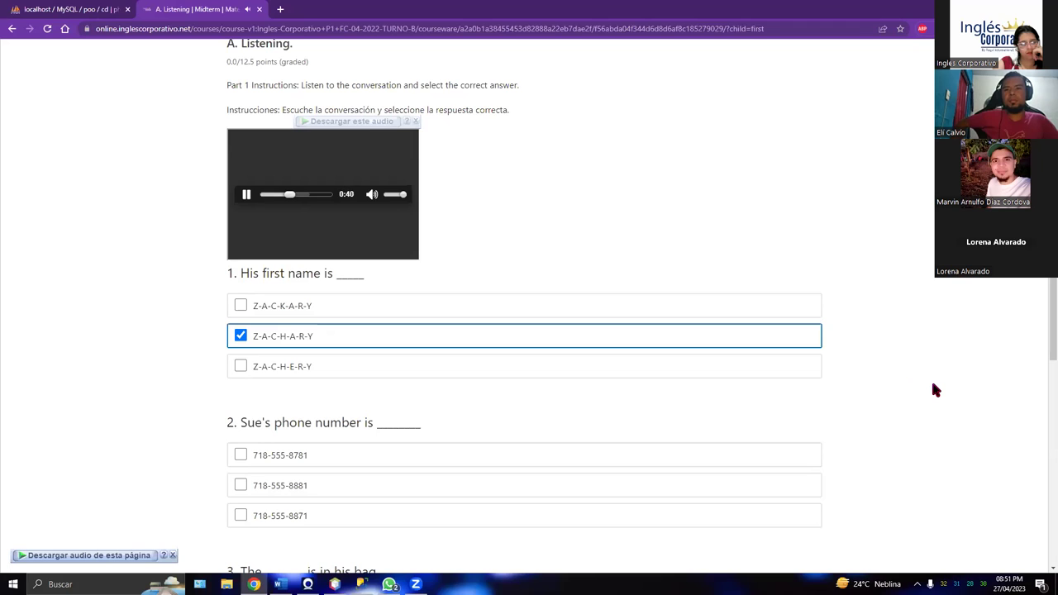
drag(1043, 283, 1042, 351)
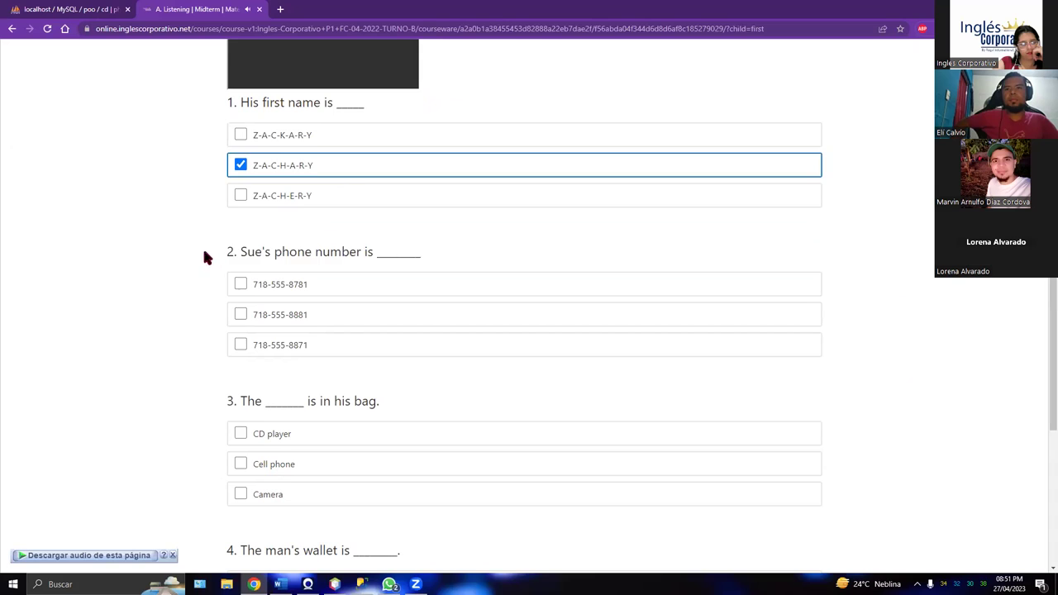
drag(203, 248, 440, 248)
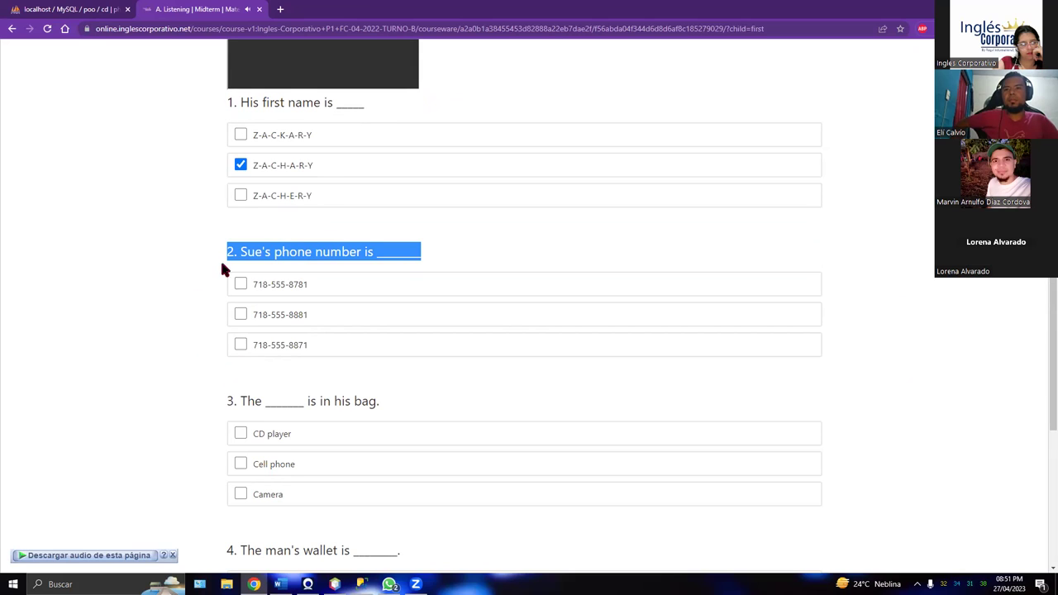
mouse_move(258, 356)
mouse_down()
mouse_move(302, 352)
mouse_move(239, 345)
mouse_up()
Step: Answer question 3 with Camera and question 4 with Under his desk
scroll(1043, 348, down, 3)
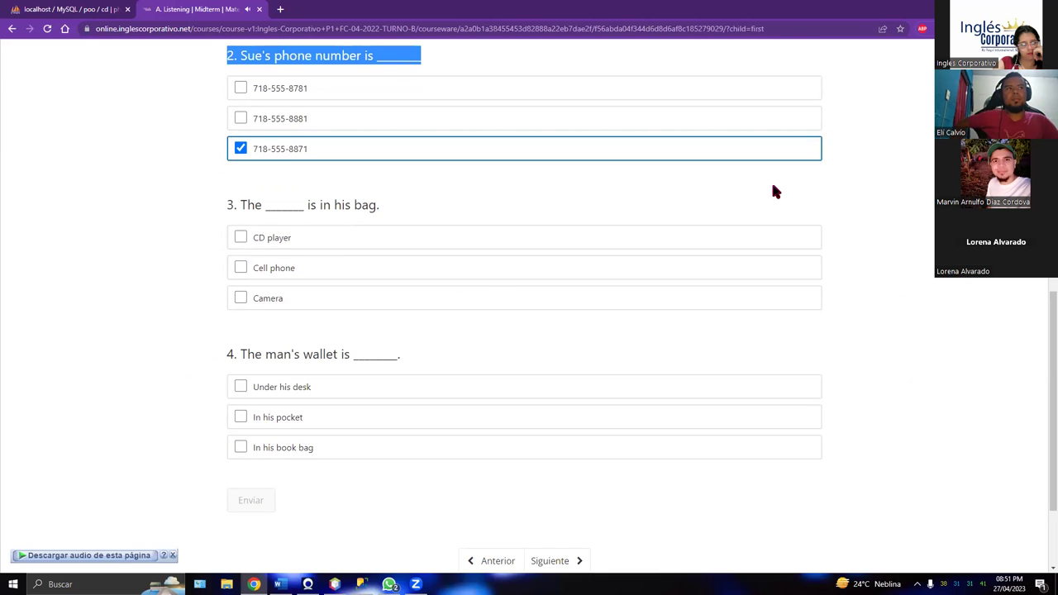
drag(245, 205, 400, 205)
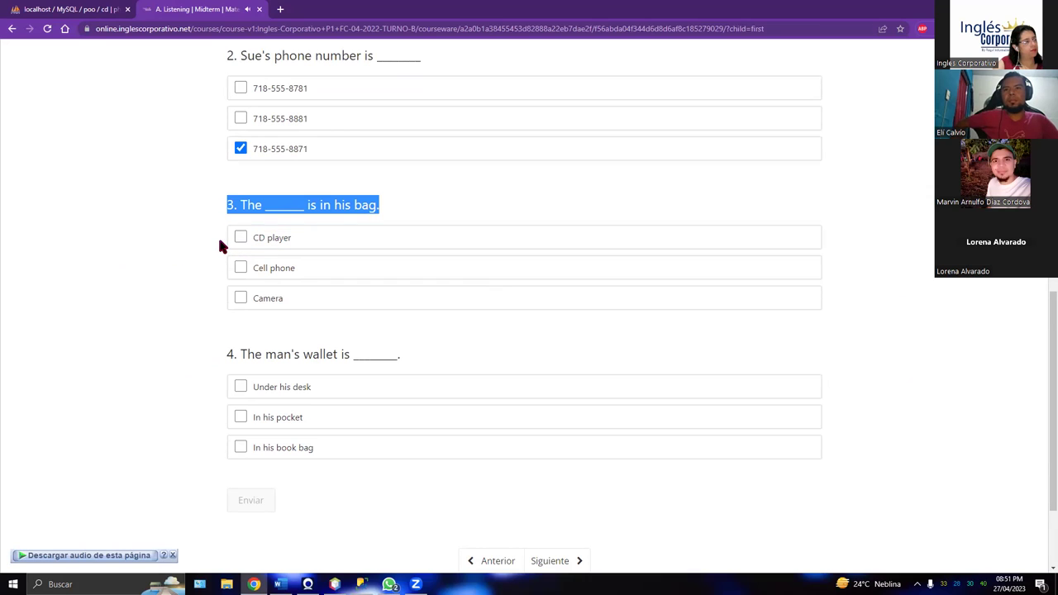
click(240, 299)
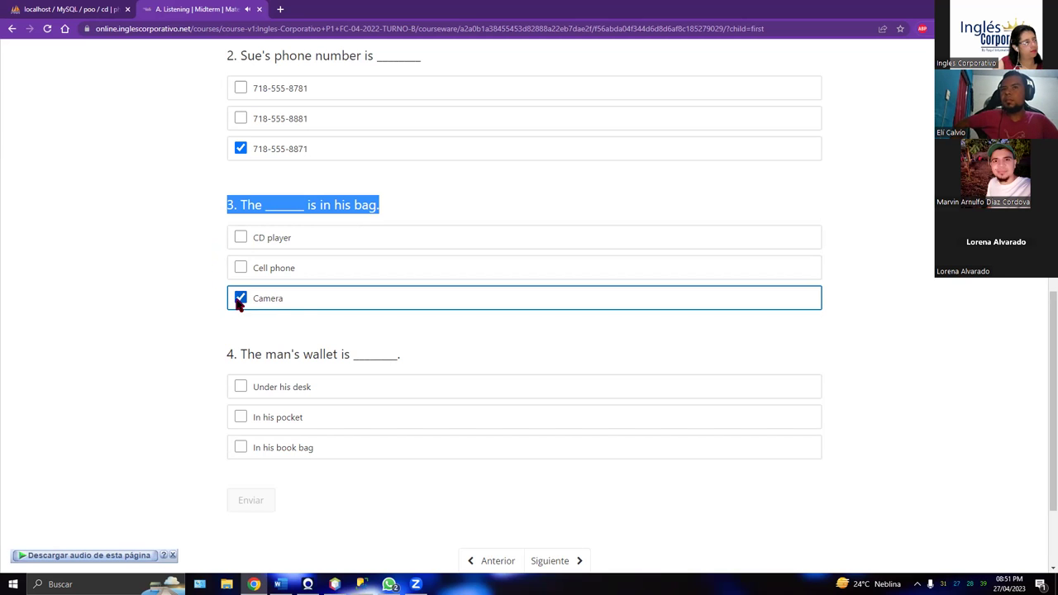
scroll(1041, 372, down, 1)
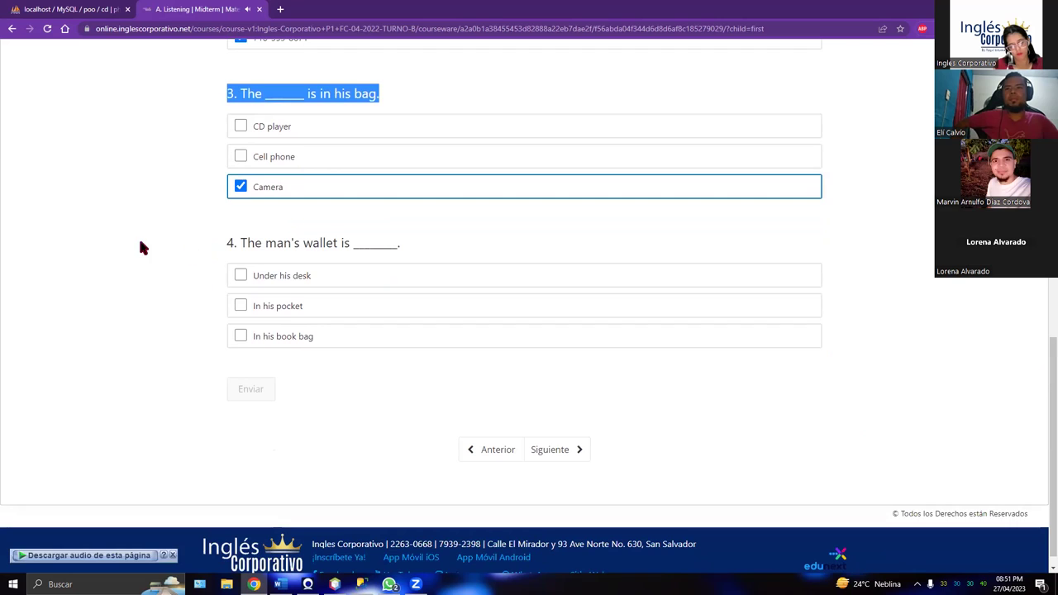
drag(230, 246, 402, 245)
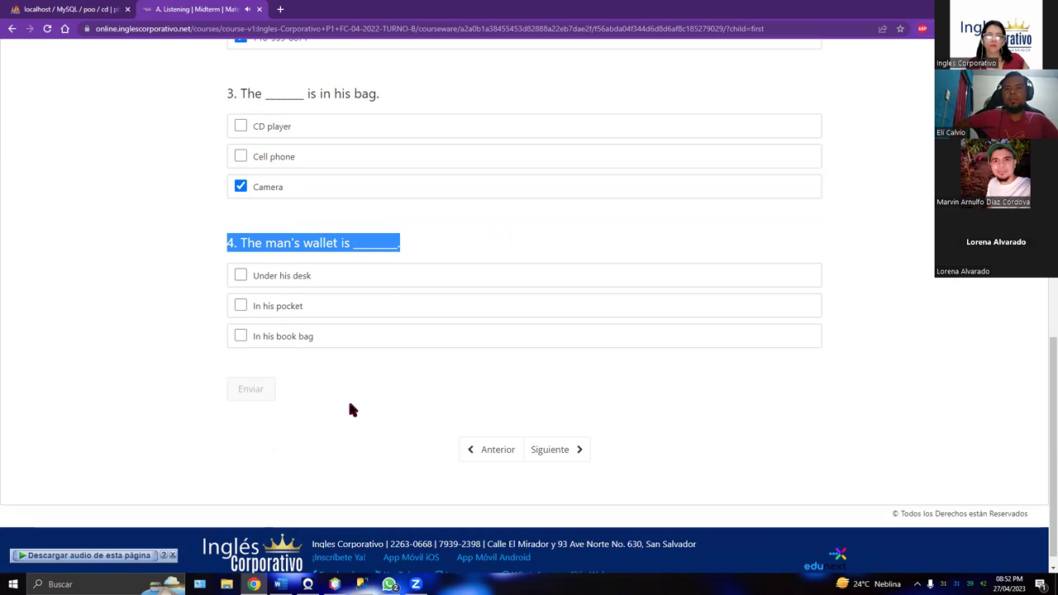
click(238, 277)
Step: Review the selected answers to the four Listening questions against each question's text
scroll(1046, 402, up, 3)
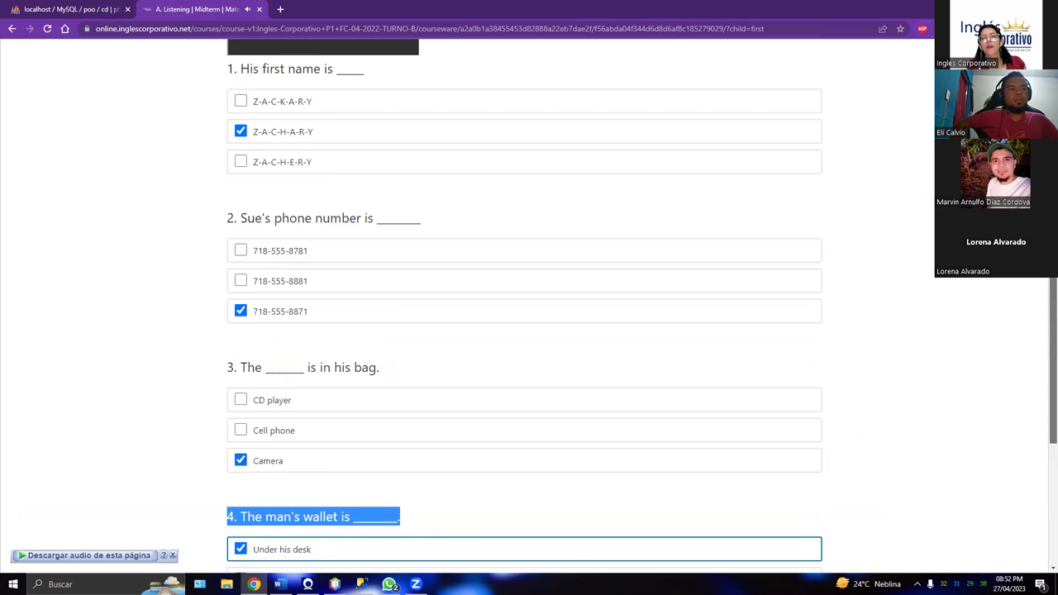
scroll(525, 306, up, 2)
scroll(525, 305, down, 1)
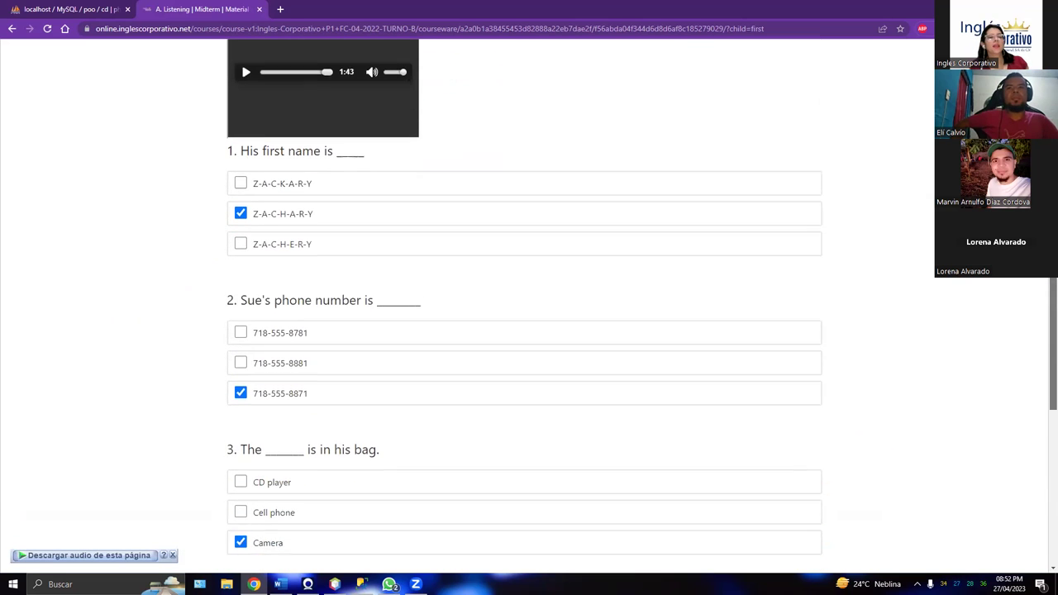
scroll(1043, 283, down, 1)
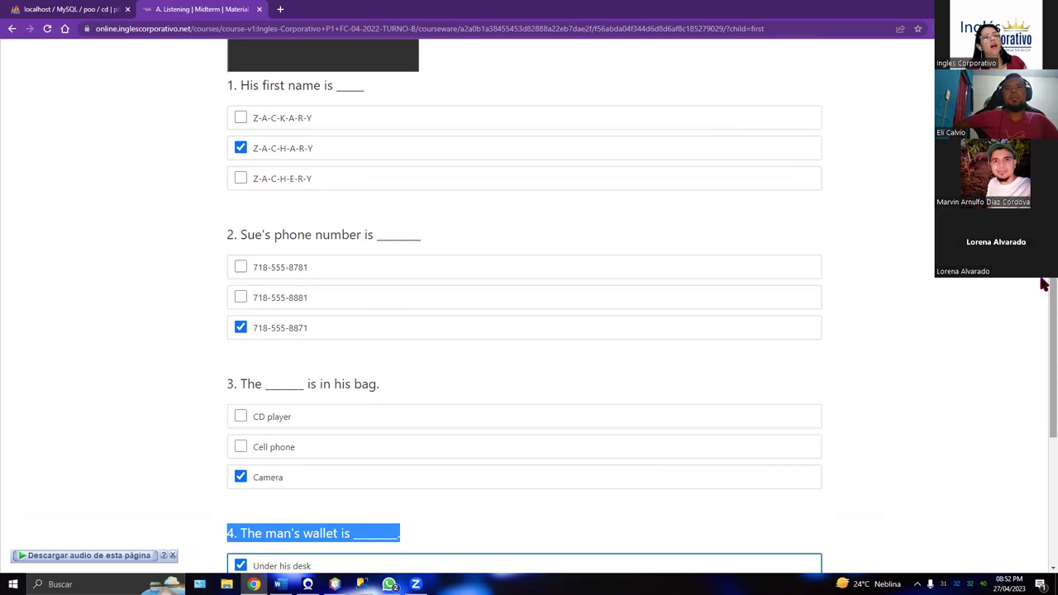
scroll(1043, 283, down, 1)
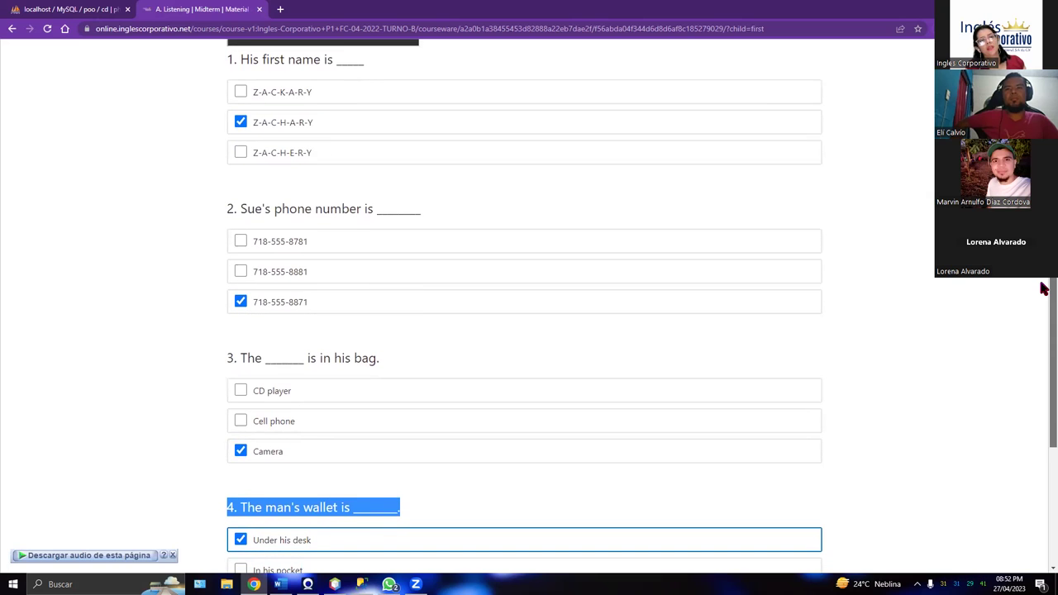
scroll(1043, 290, down, 1)
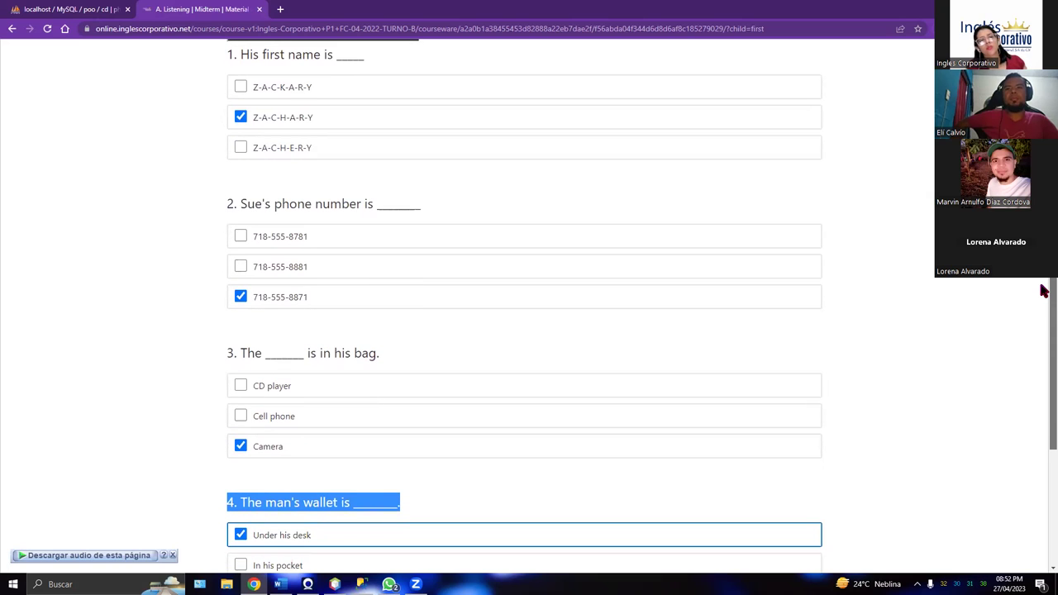
scroll(1043, 289, down, 1)
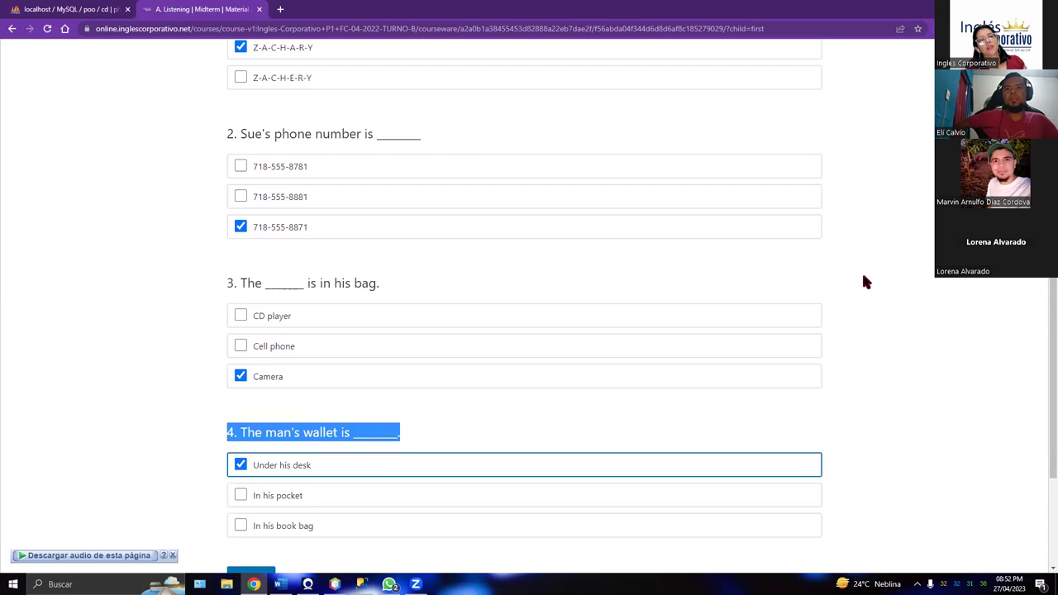
triple_click(434, 132)
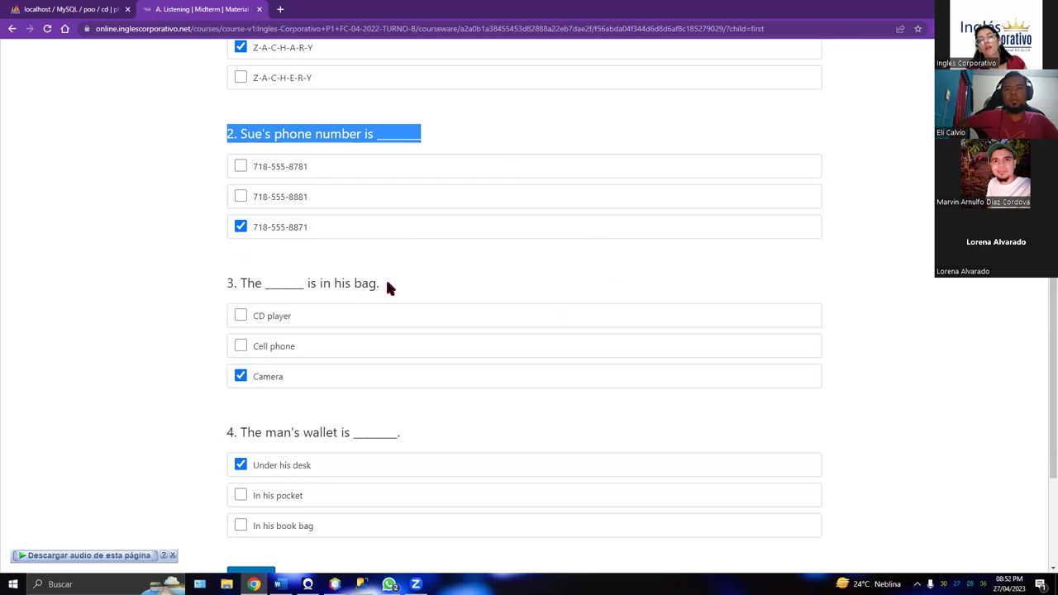
drag(225, 283, 383, 280)
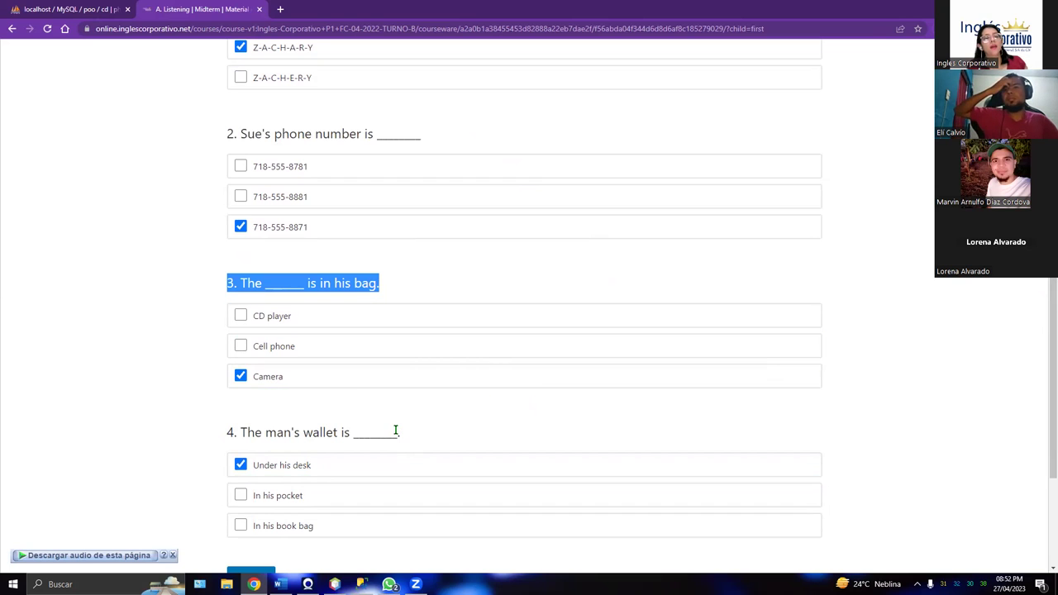
Step: Submit the Listening answers and go on to exercise B. Complete the conversation
drag(1038, 332, 1044, 362)
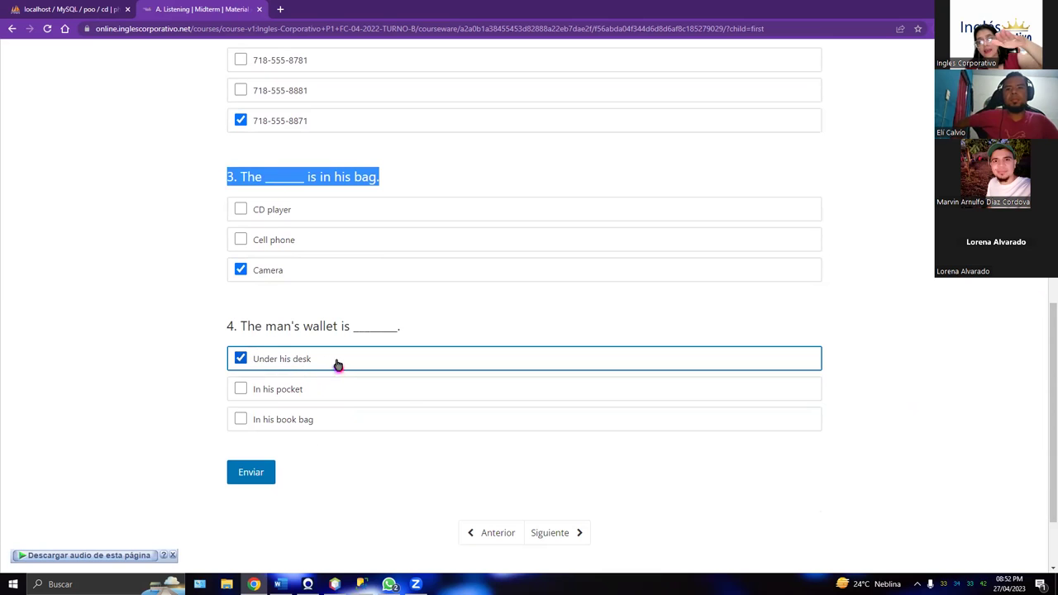
scroll(326, 413, down, 1)
click(245, 450)
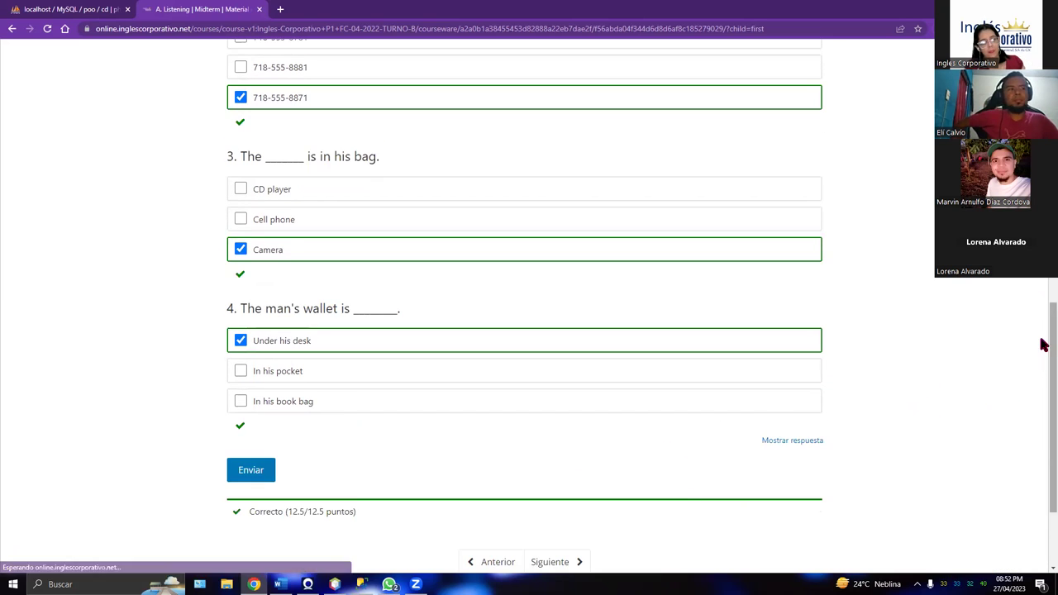
scroll(1041, 342, down, 1)
click(553, 456)
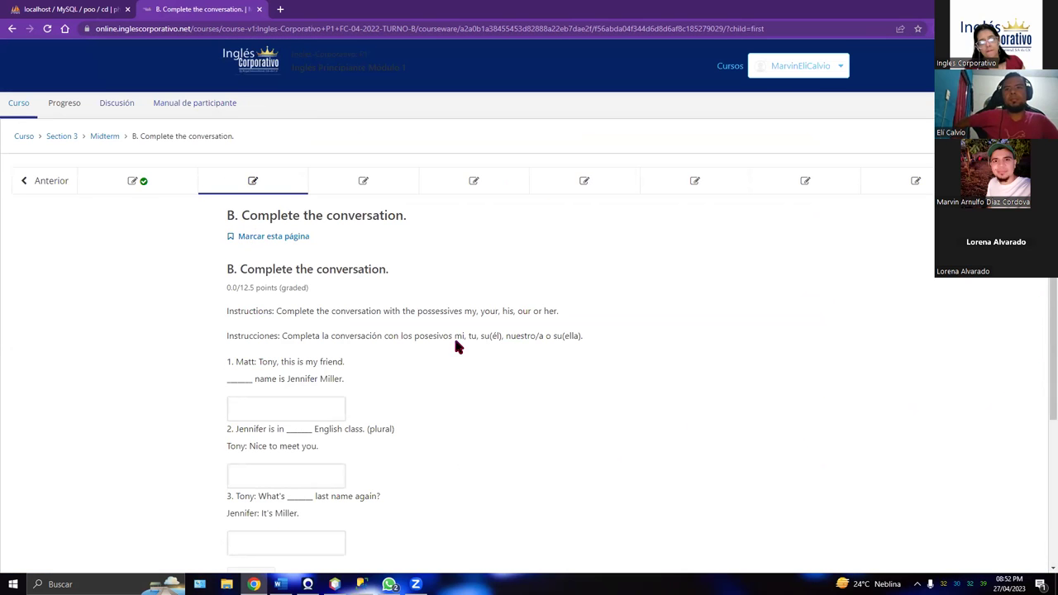
scroll(1043, 283, down, 2)
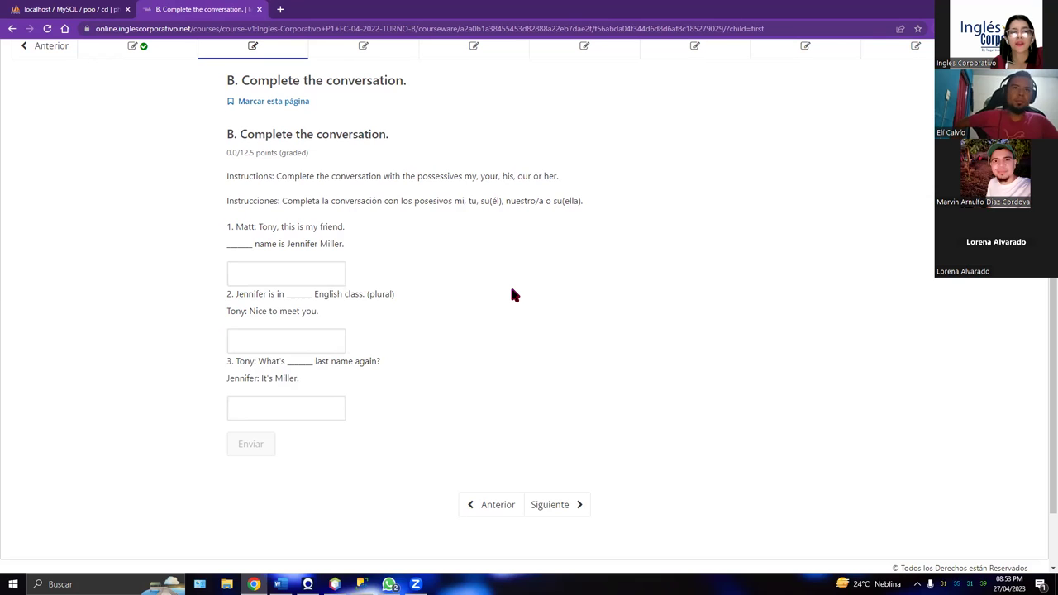
Step: Fill the first blank of the possessives conversation with My and read question 2
click(462, 320)
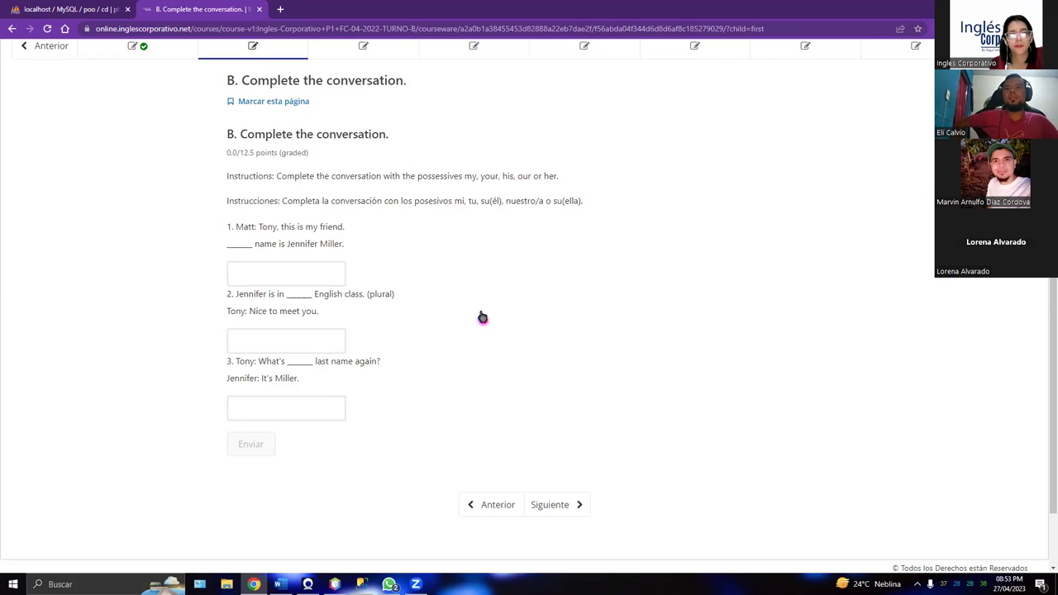
click(264, 268)
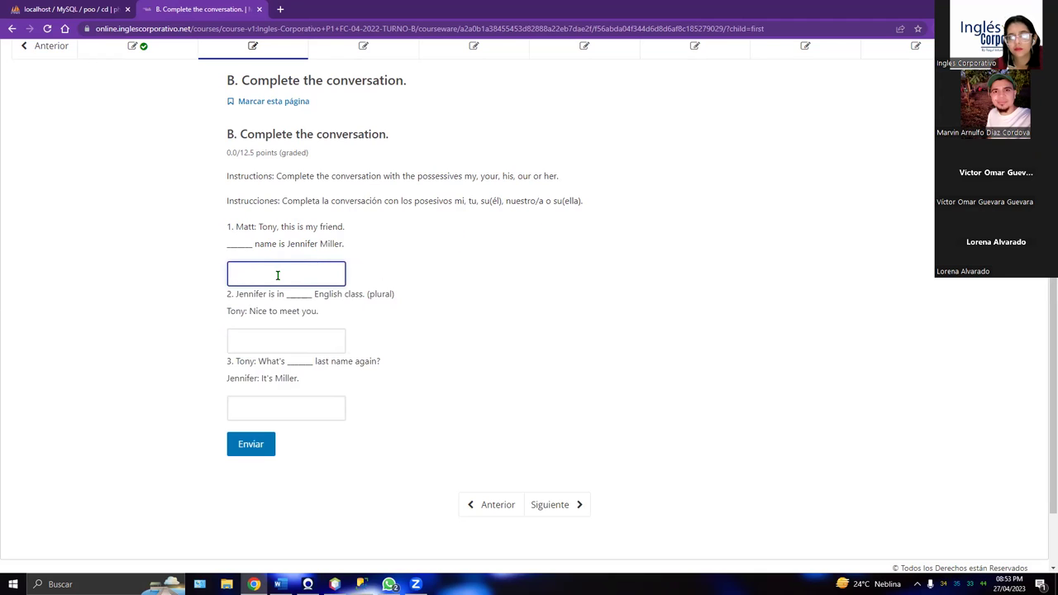
text(My)
scroll(760, 311, down, 1)
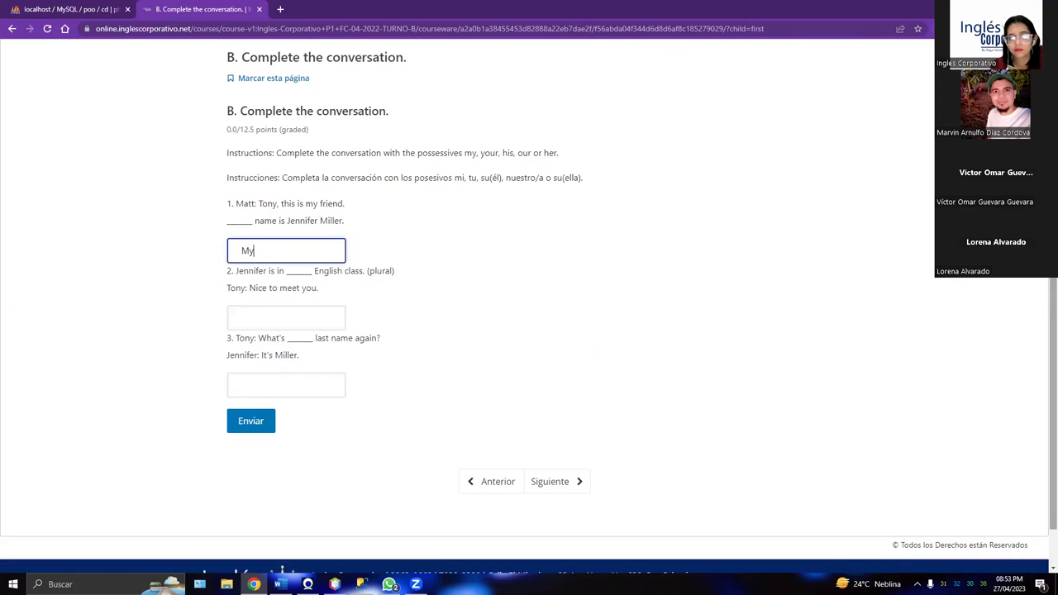
click(286, 319)
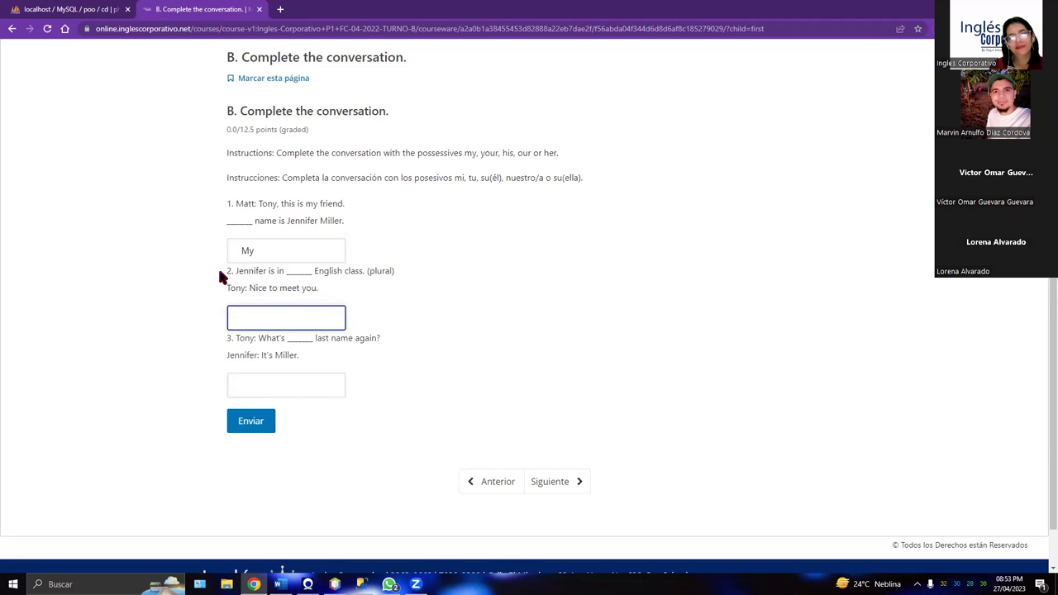
drag(219, 276, 342, 296)
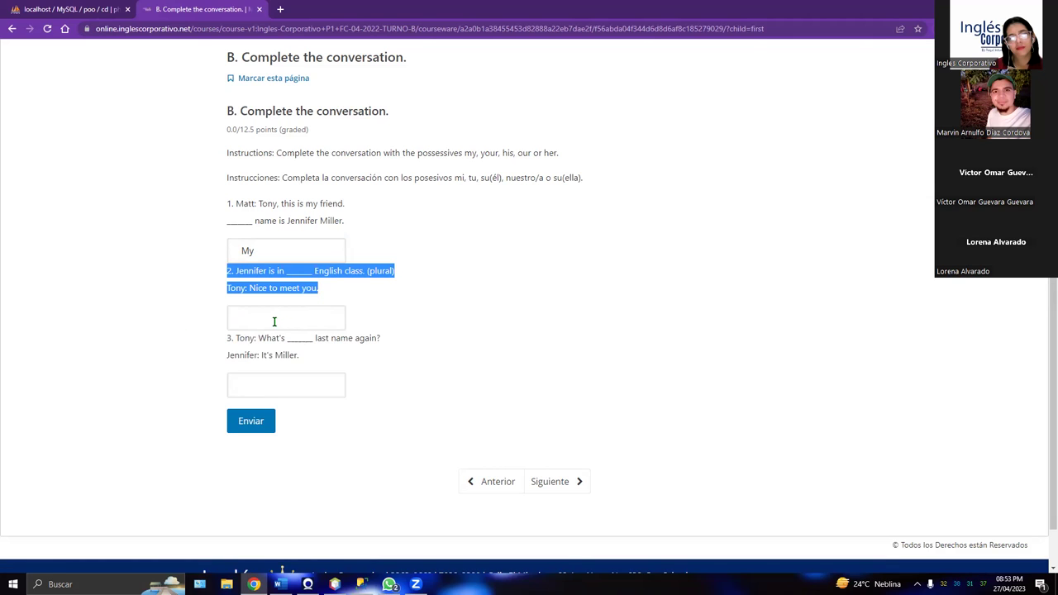
Step: Replace the answer to question 1 of the possessives conversation with Her, capitalized
click(262, 252)
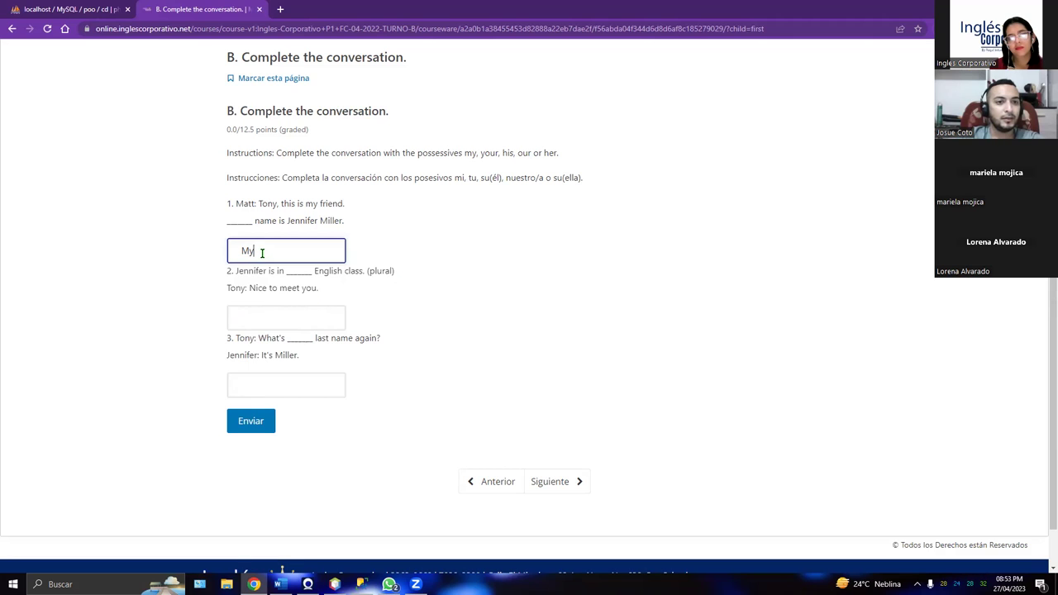
double_click(262, 252)
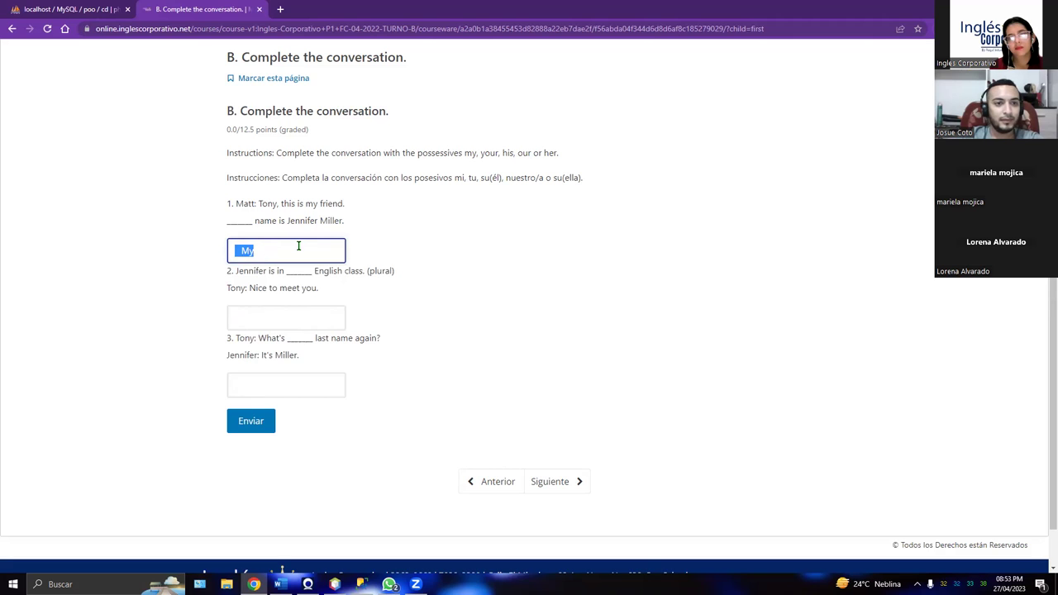
text(her)
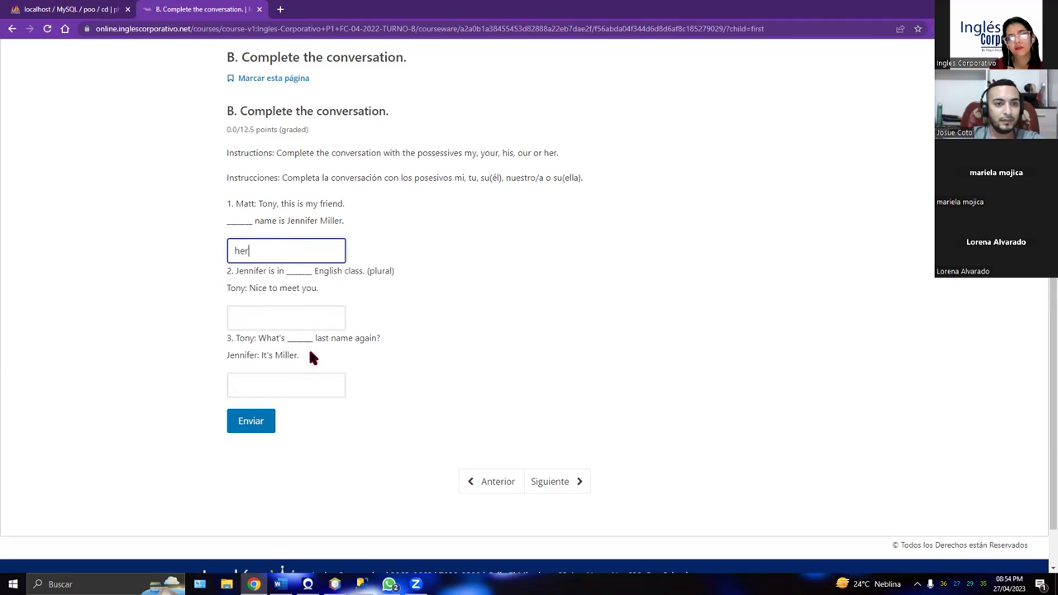
click(239, 250)
key(BackSpace)
text(H)
Step: Answer question 2 about the English class with Our and question 3 about the last name with Your
click(281, 316)
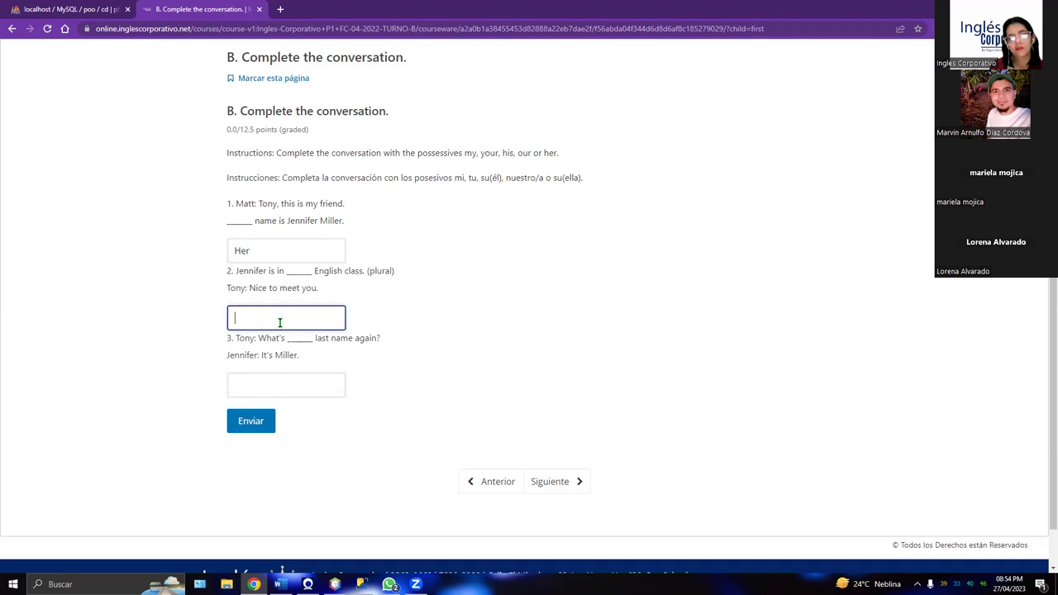
drag(222, 270, 319, 290)
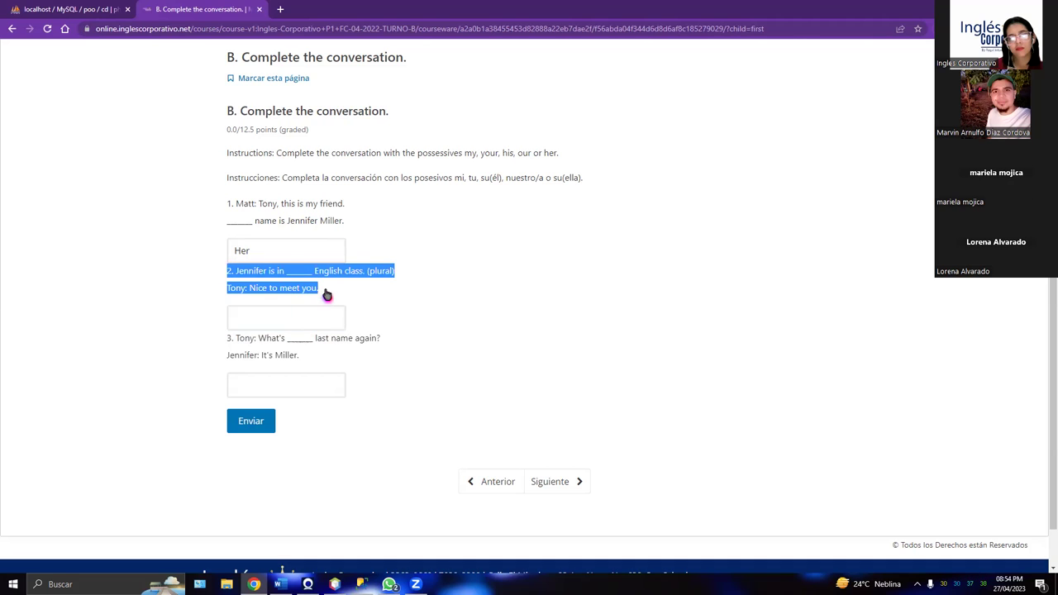
click(255, 322)
text(Our)
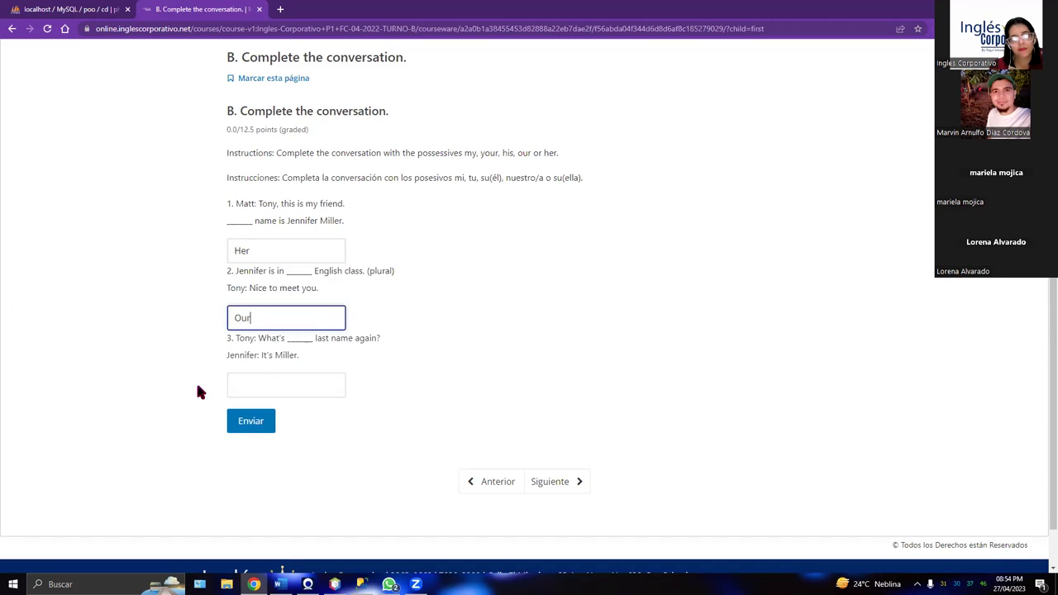
drag(229, 339, 309, 359)
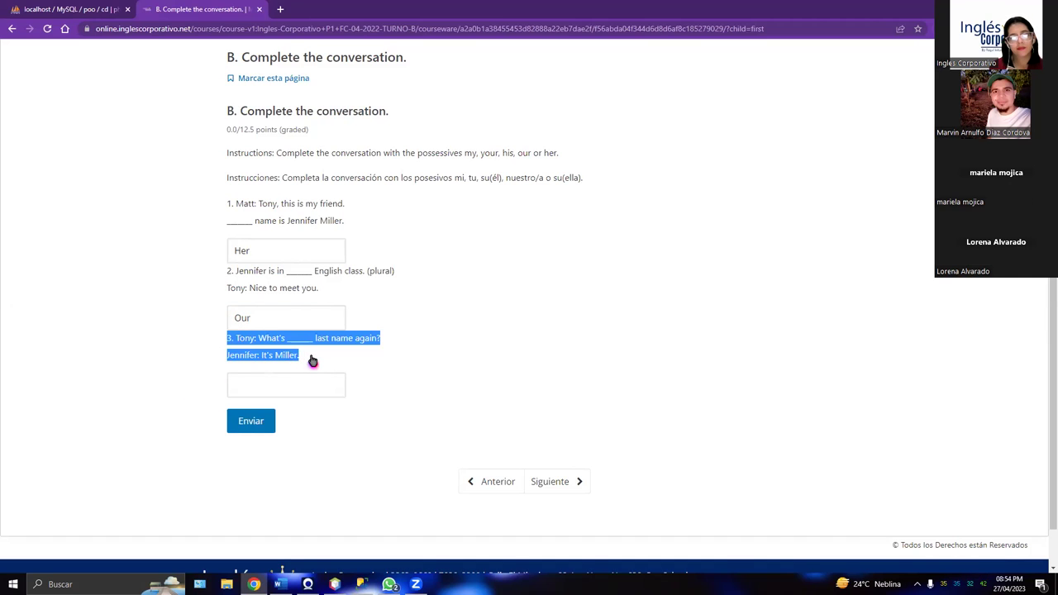
click(246, 391)
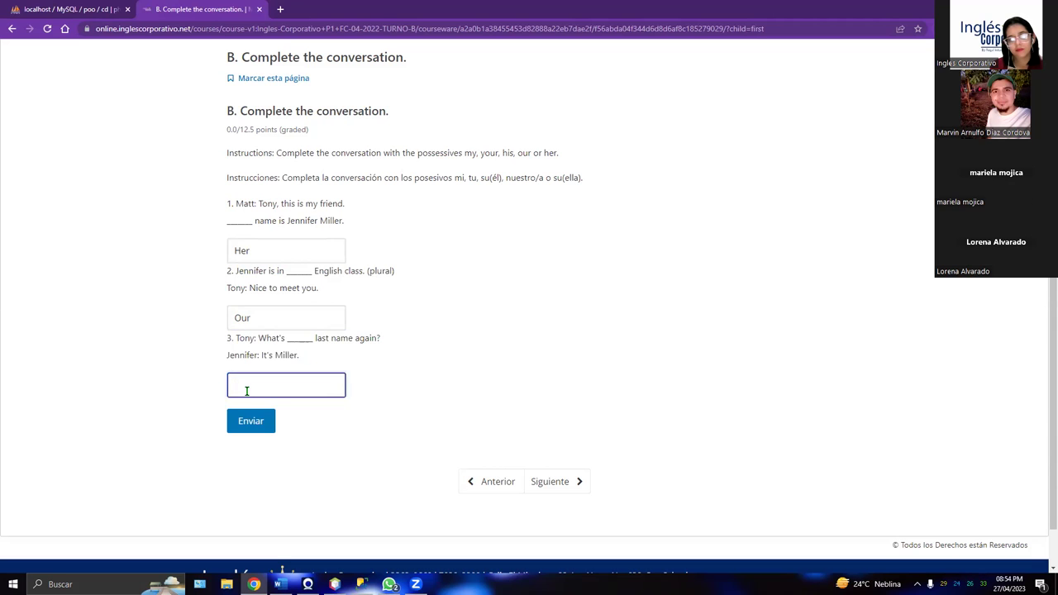
text(Your)
click(535, 388)
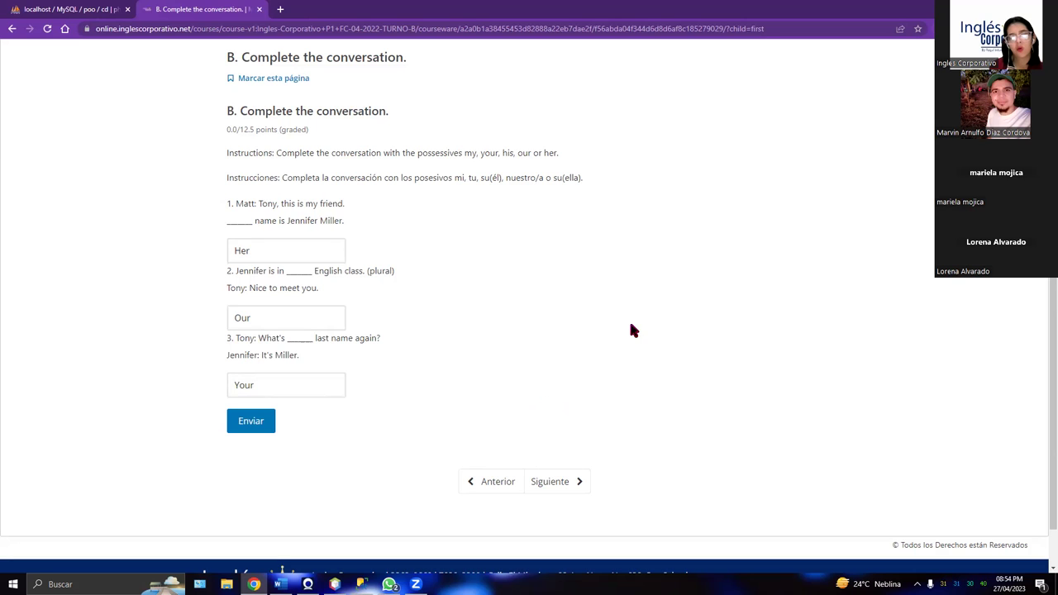
Step: Submit the exercise B answers and go on to exercise C. Complete the conversation
click(260, 422)
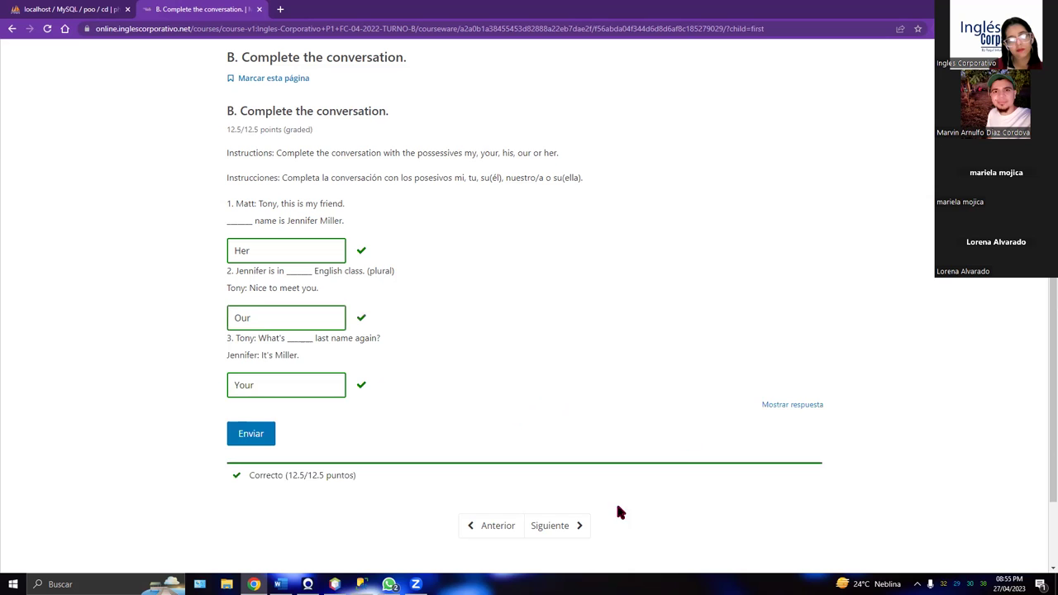
click(566, 525)
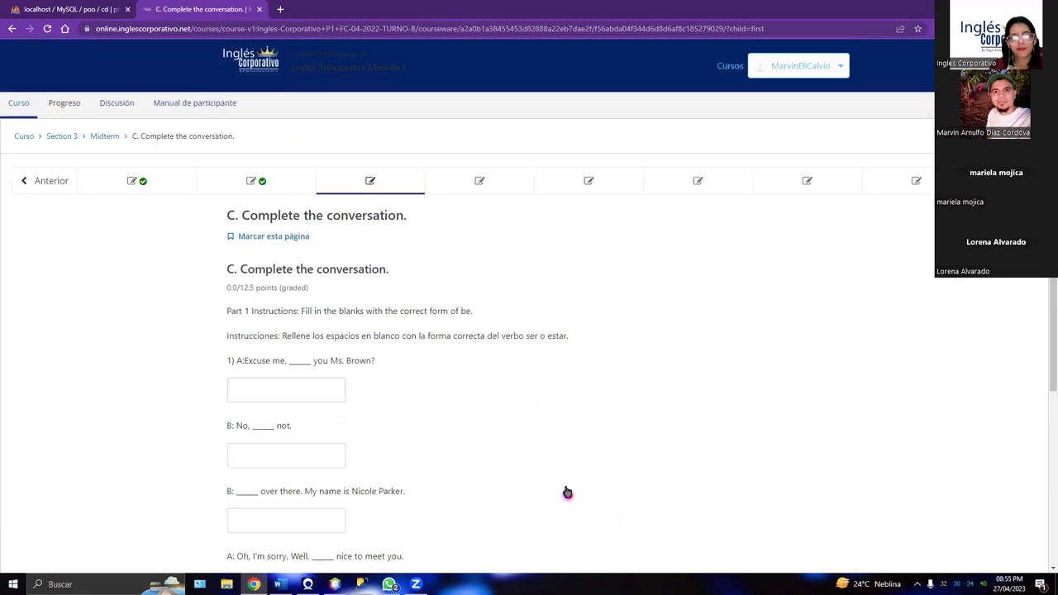
scroll(529, 331, down, 3)
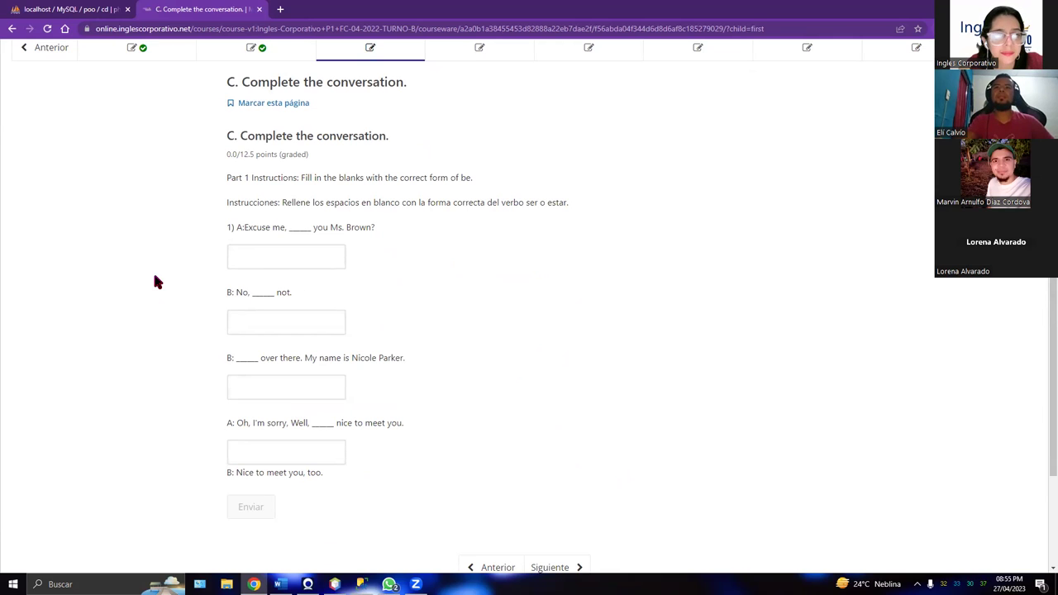
Step: Fill the first blank of exercise C with Are and the second blank, before "not", with I am
click(281, 255)
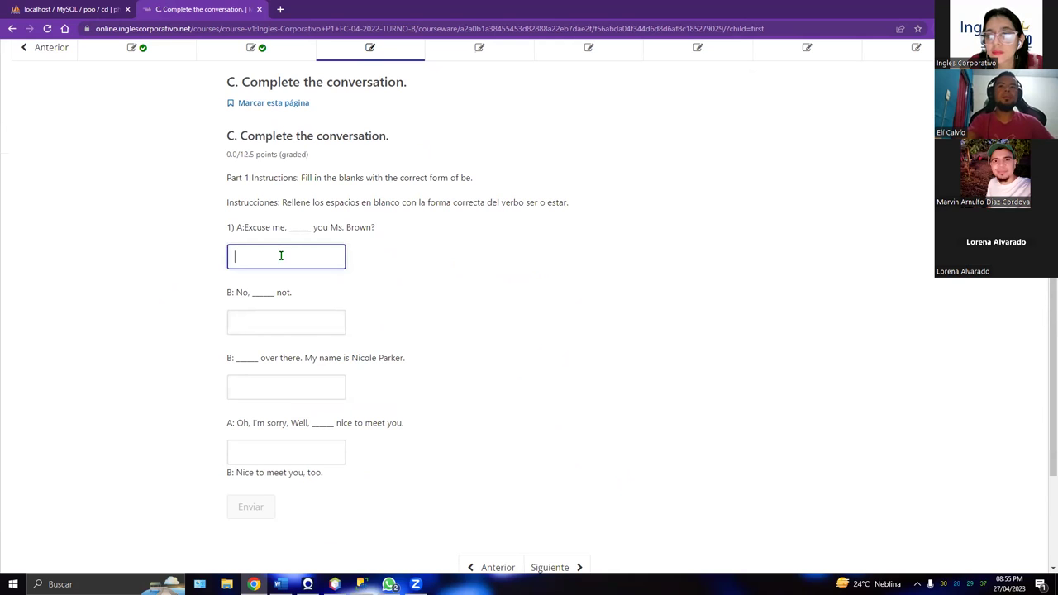
text(Are)
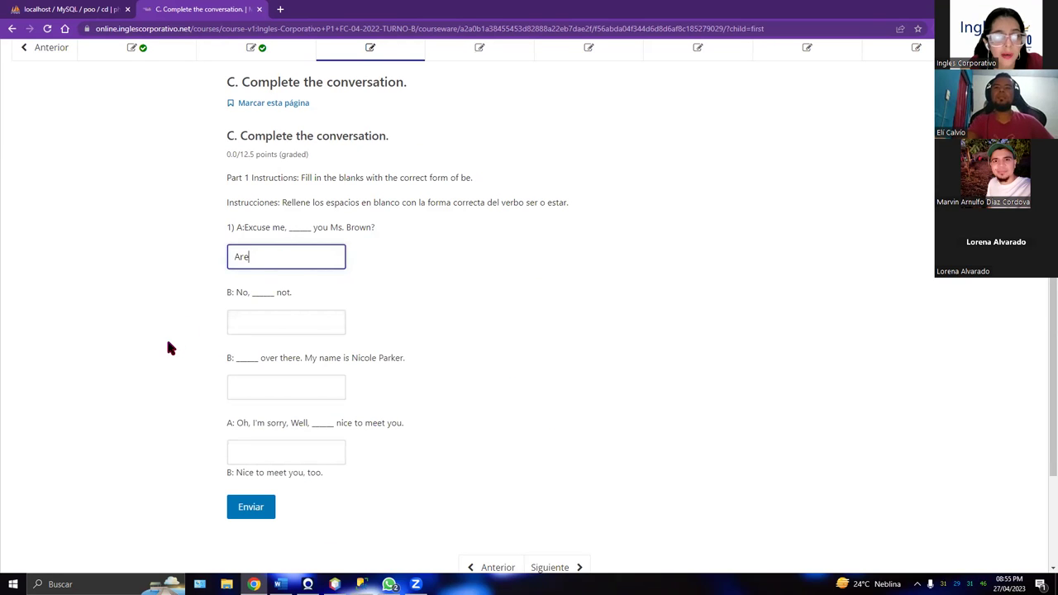
click(263, 322)
drag(233, 300, 303, 284)
click(283, 321)
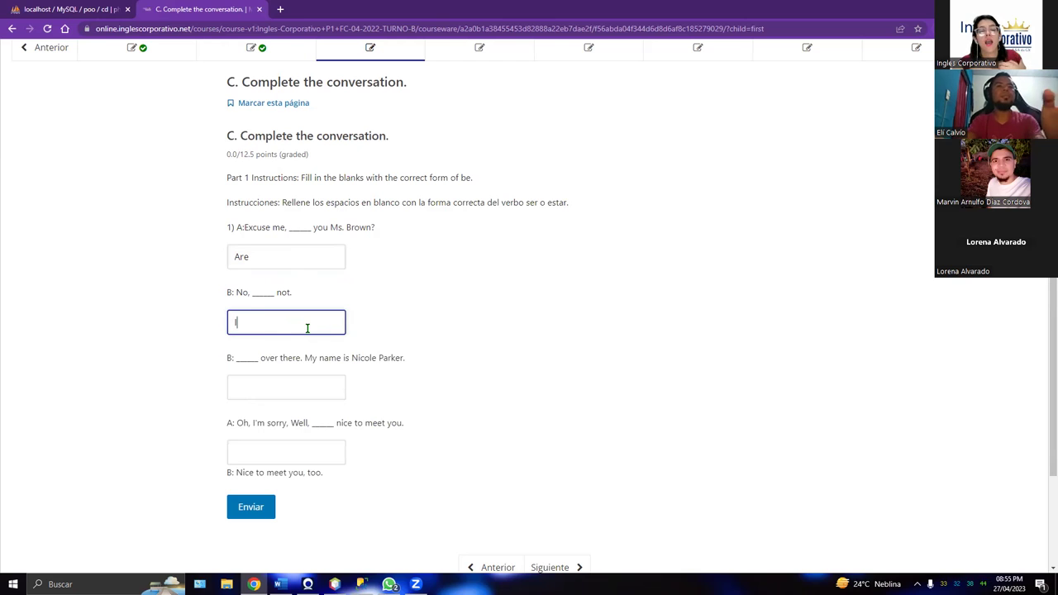
text(I am)
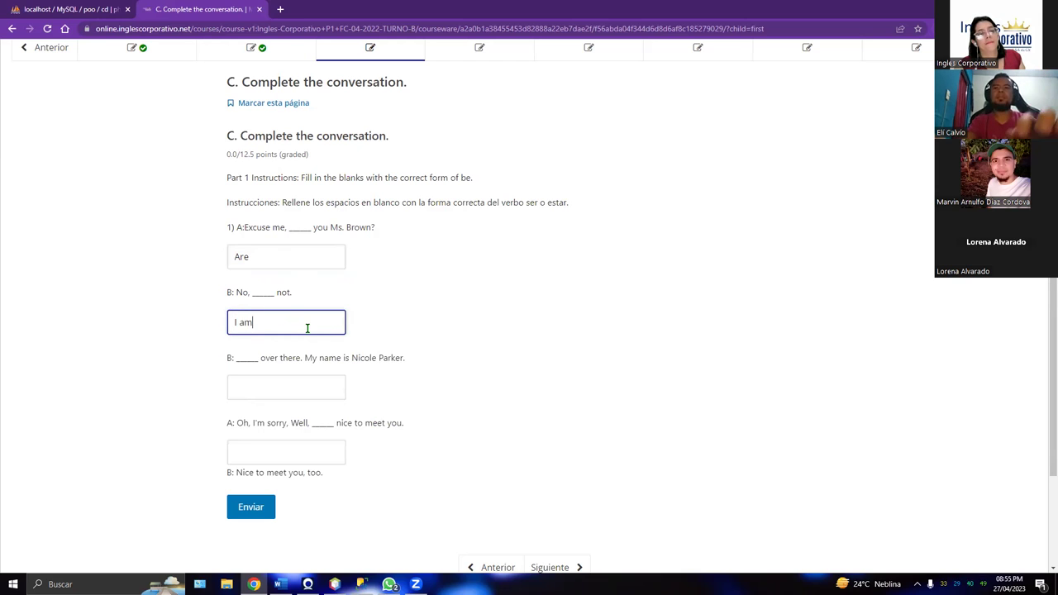
Step: Fill the third blank, before "over there", with It is
click(278, 380)
scroll(491, 408, down, 1)
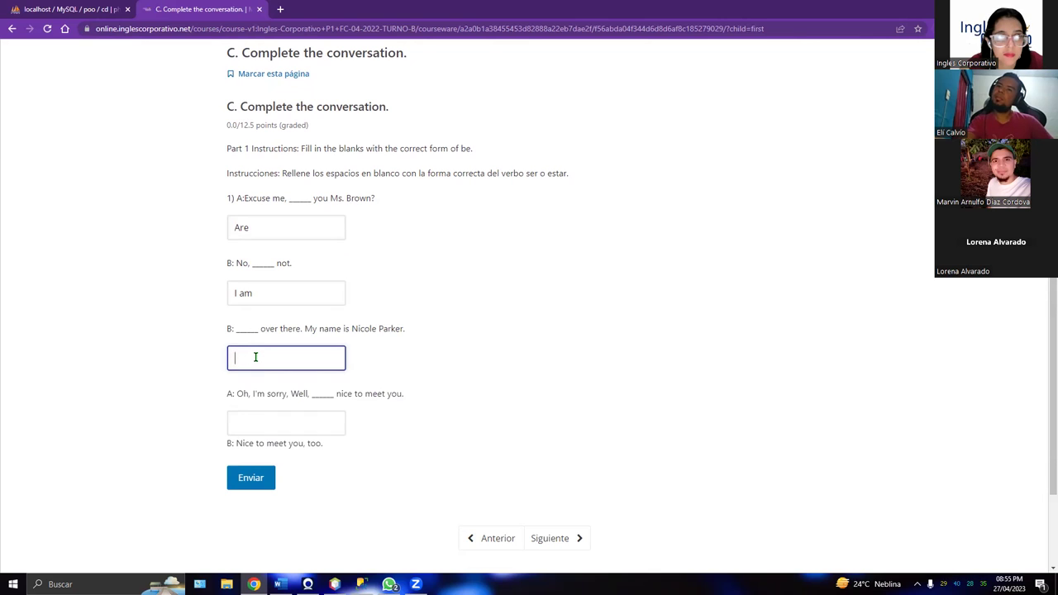
drag(253, 343, 415, 333)
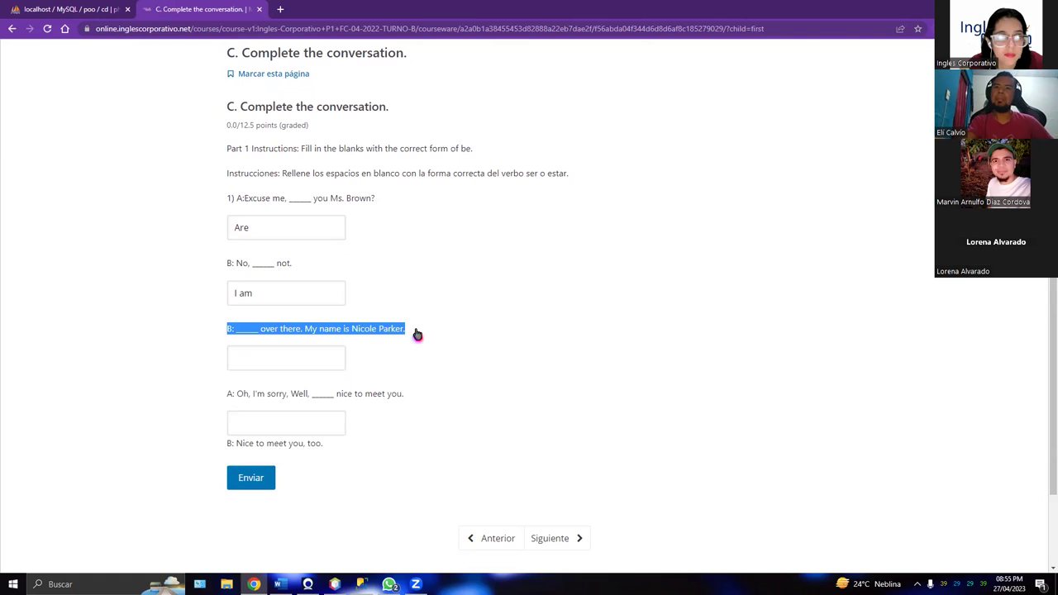
click(259, 354)
drag(229, 336, 405, 333)
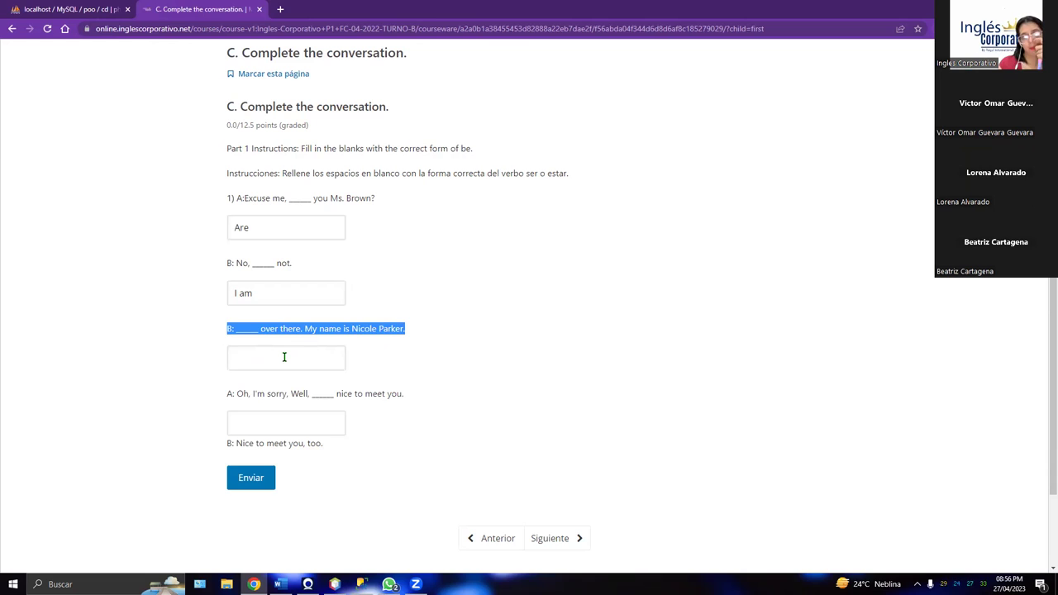
click(284, 357)
text(Is)
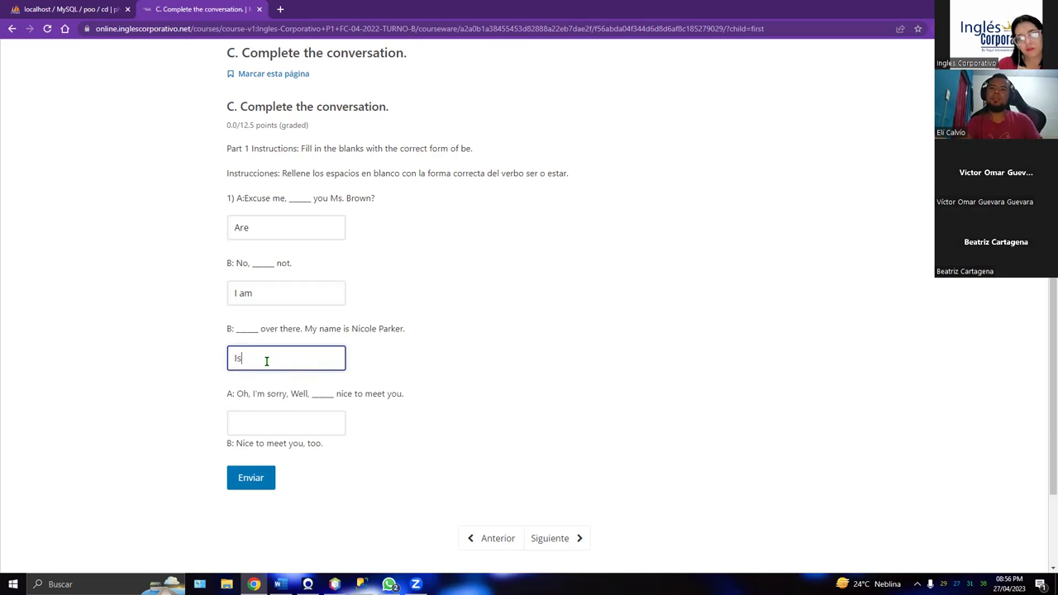
key(BackSpace)
text(t is)
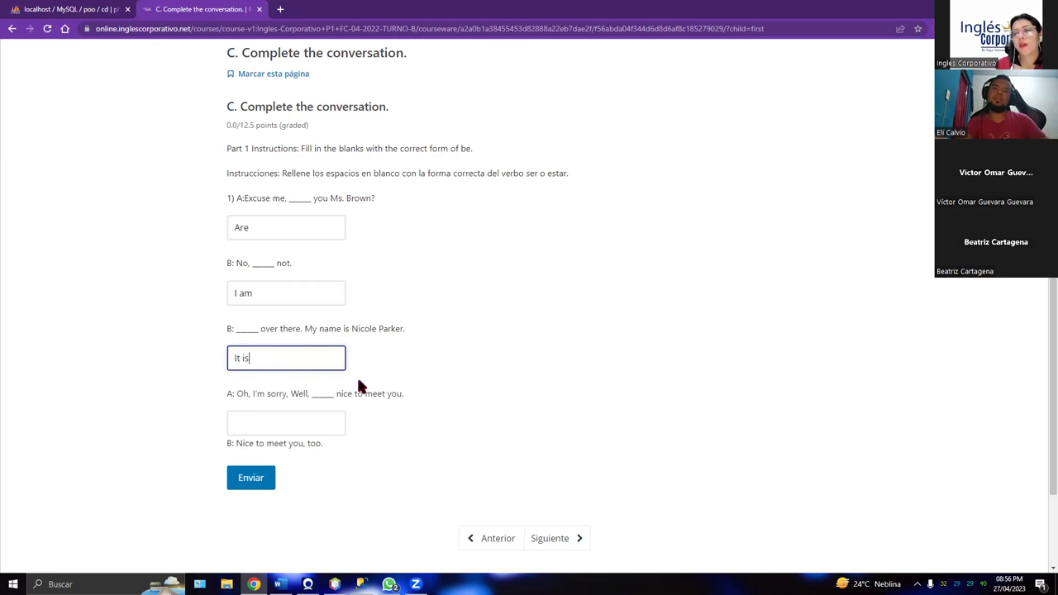
Step: Fill the fourth blank, before "nice to meet you", with is
click(265, 425)
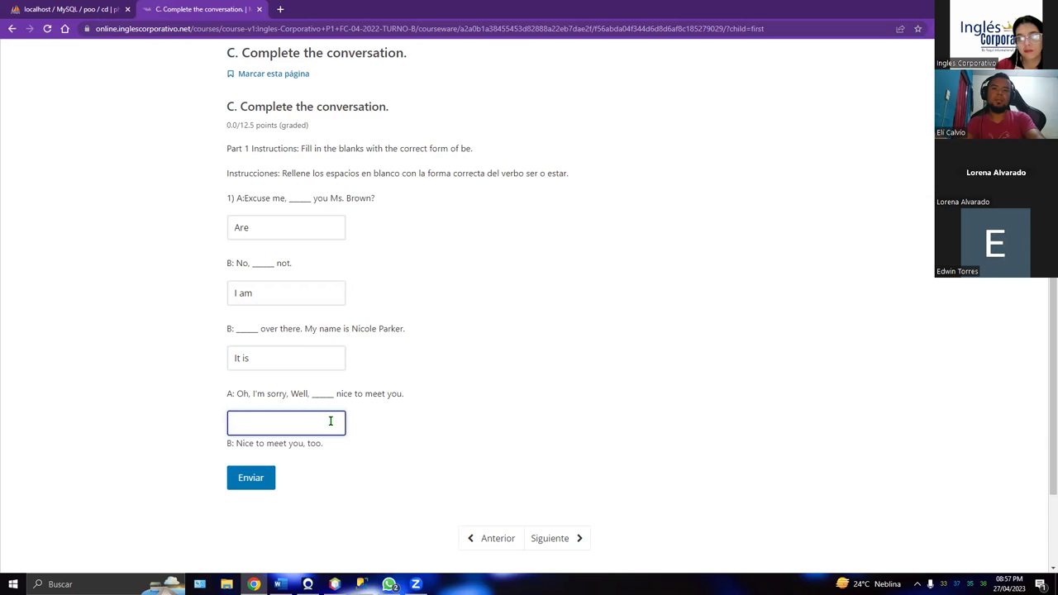
text(I)
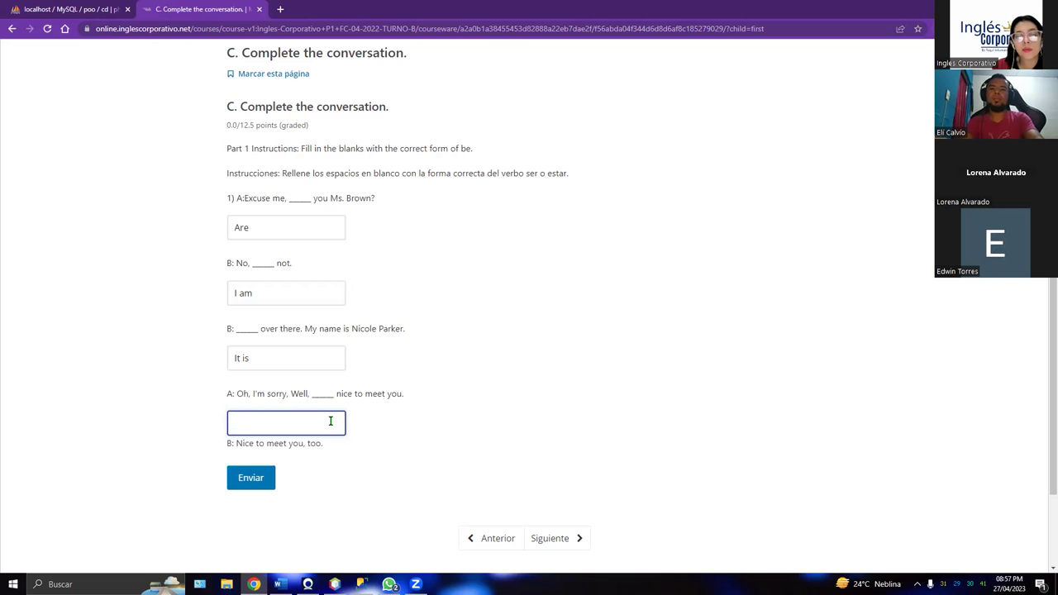
text(is)
click(416, 409)
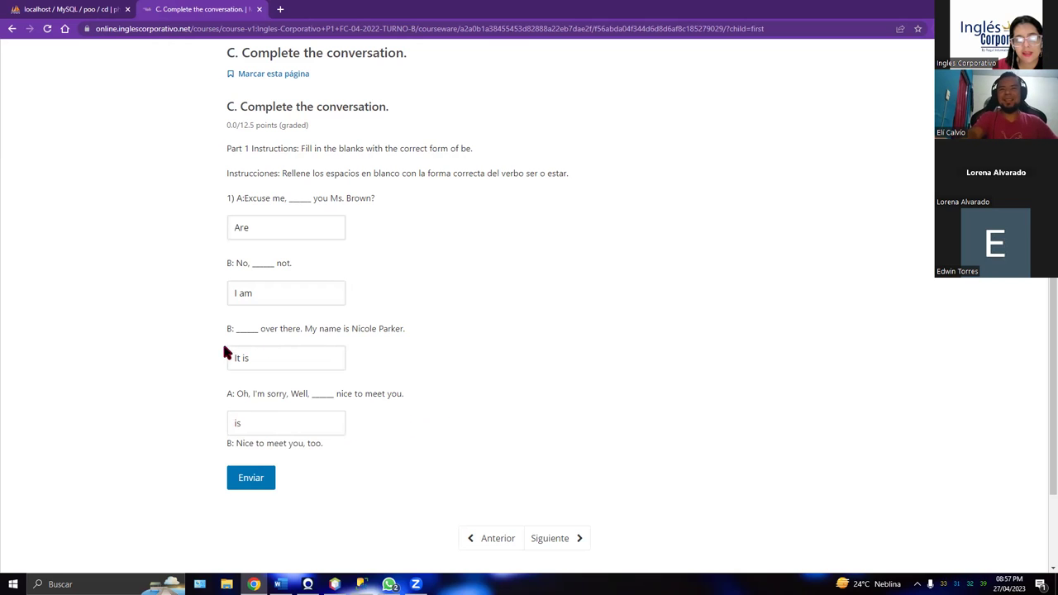
click(264, 421)
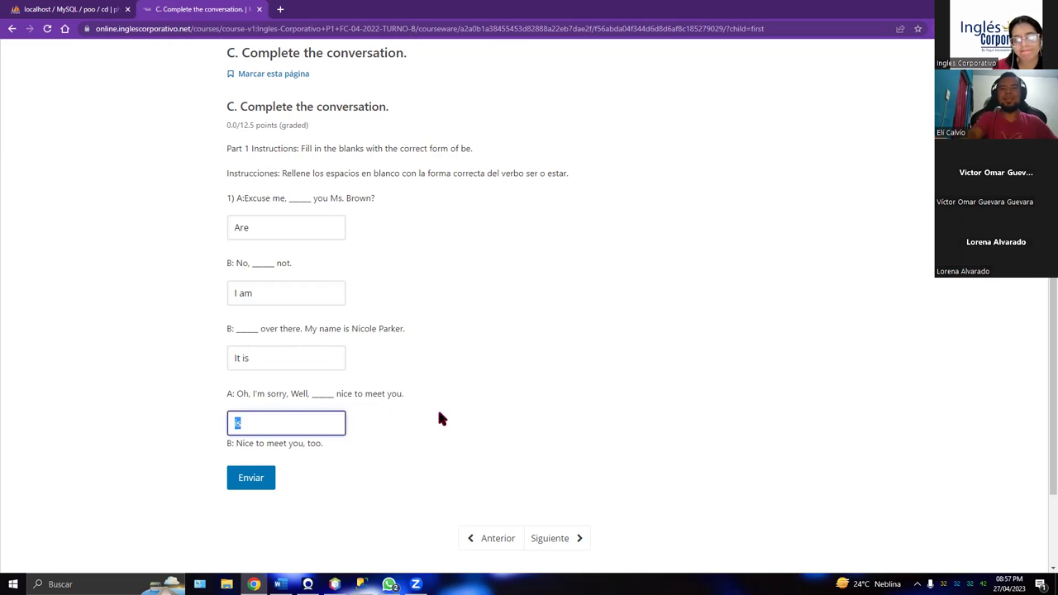
Step: Replace the third answer, before "over there", with She and submit the exercise C answers
drag(230, 331, 415, 334)
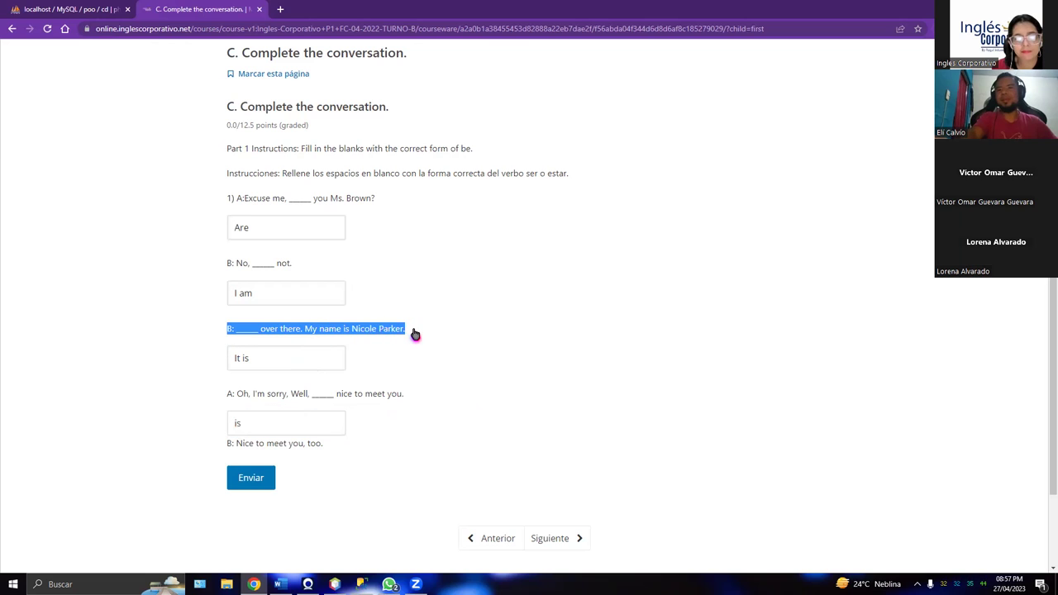
triple_click(269, 359)
key(BackSpace)
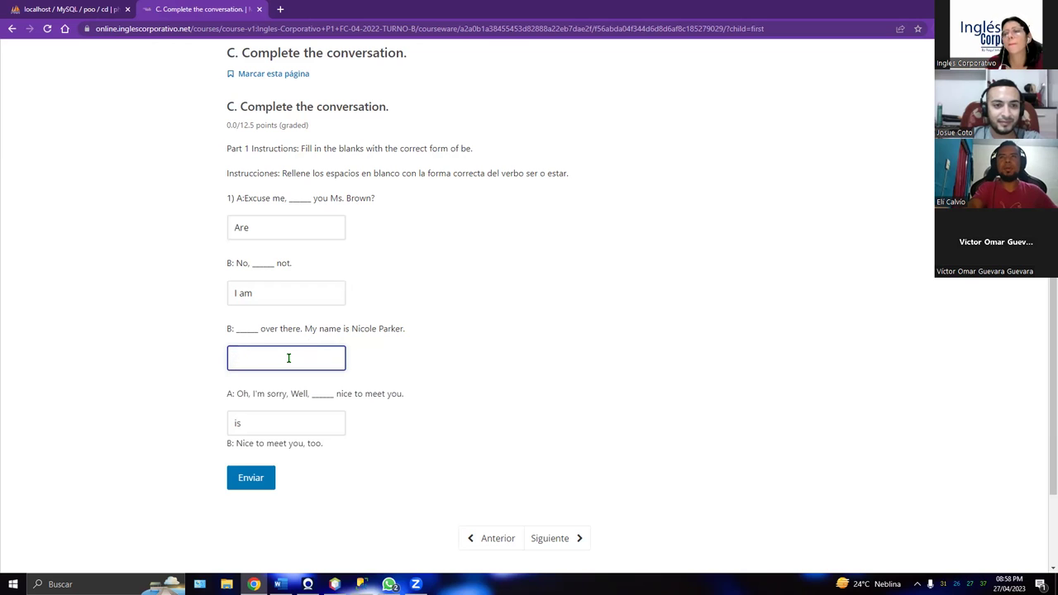
text(H)
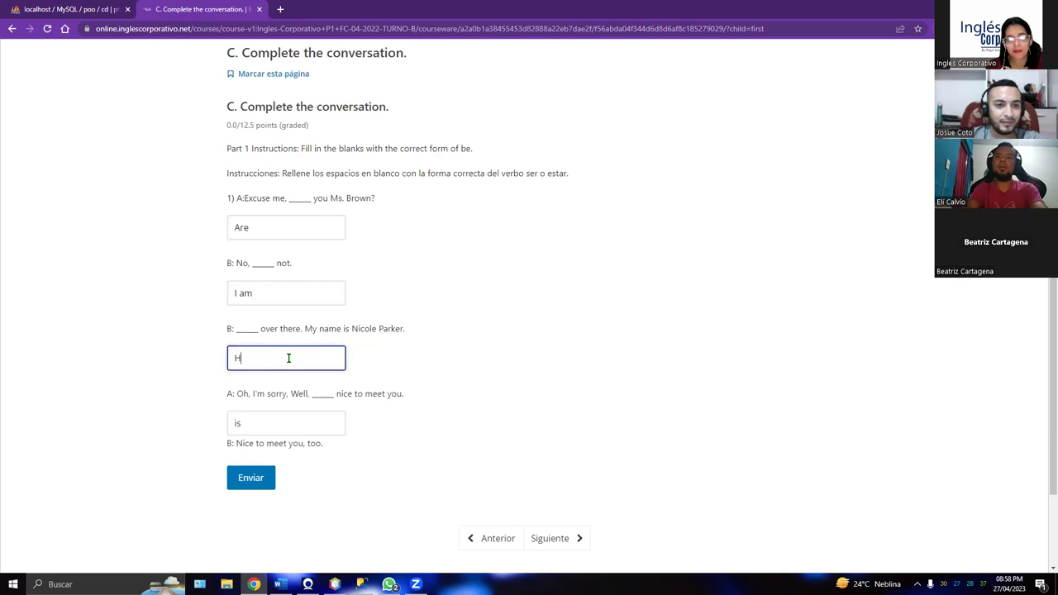
text(e)
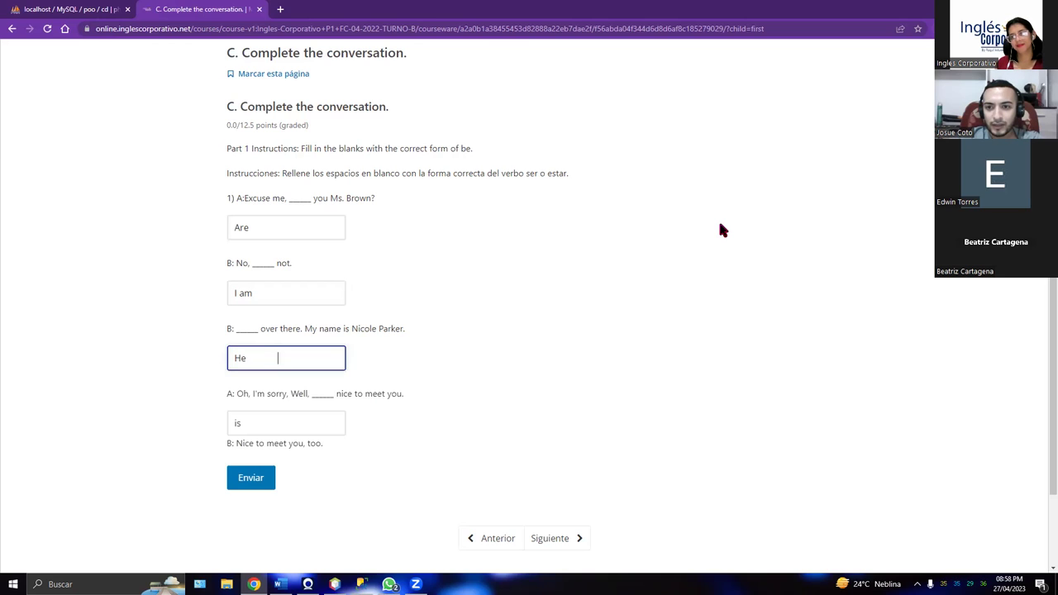
drag(288, 359, 217, 366)
text(She)
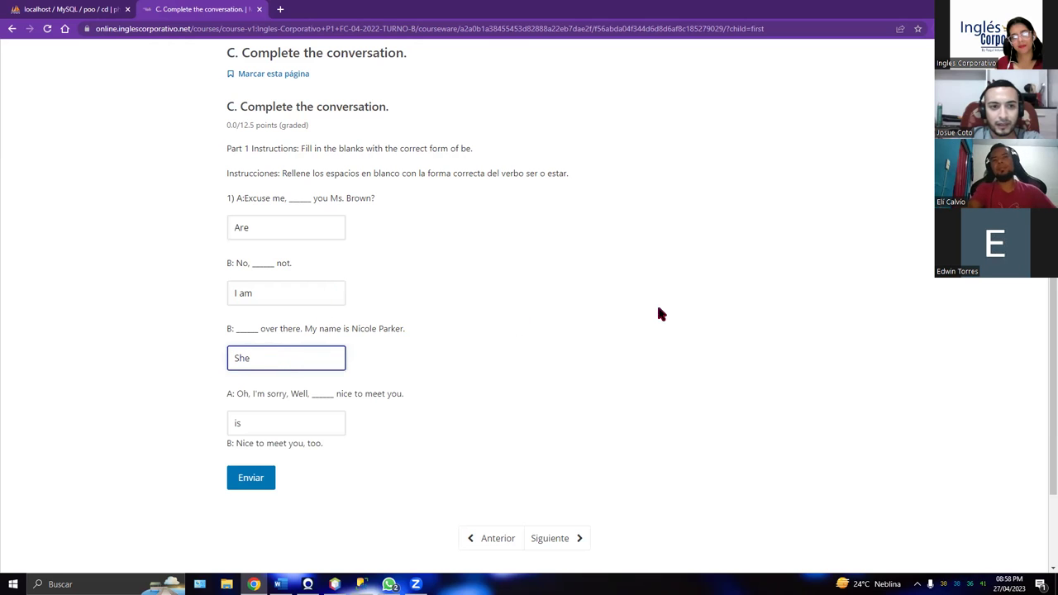
click(540, 451)
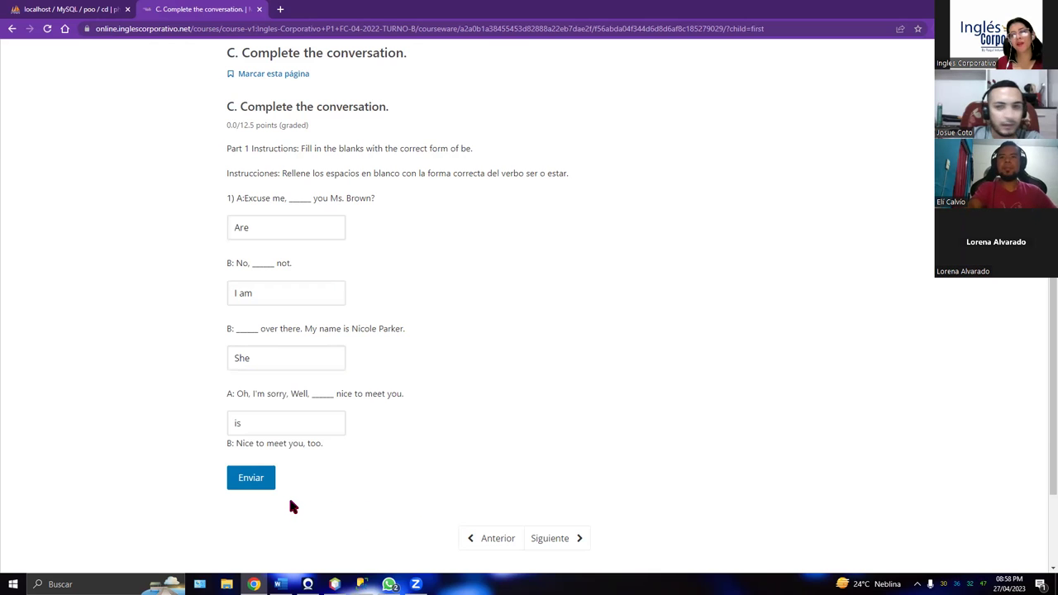
click(263, 483)
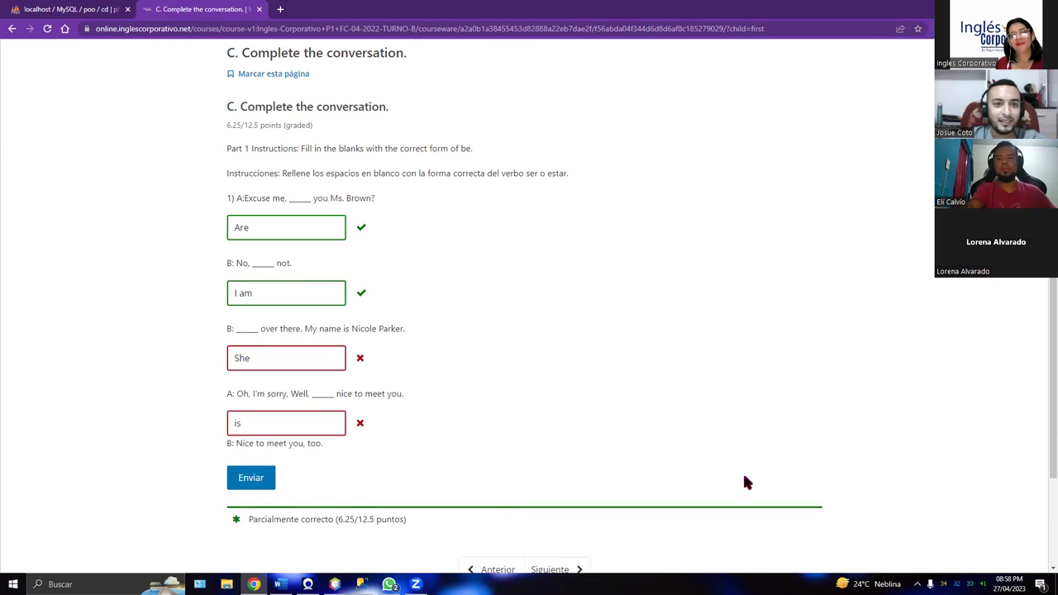
Step: Complete the third answer, before "over there", so that it reads She is
drag(1040, 281, 1041, 303)
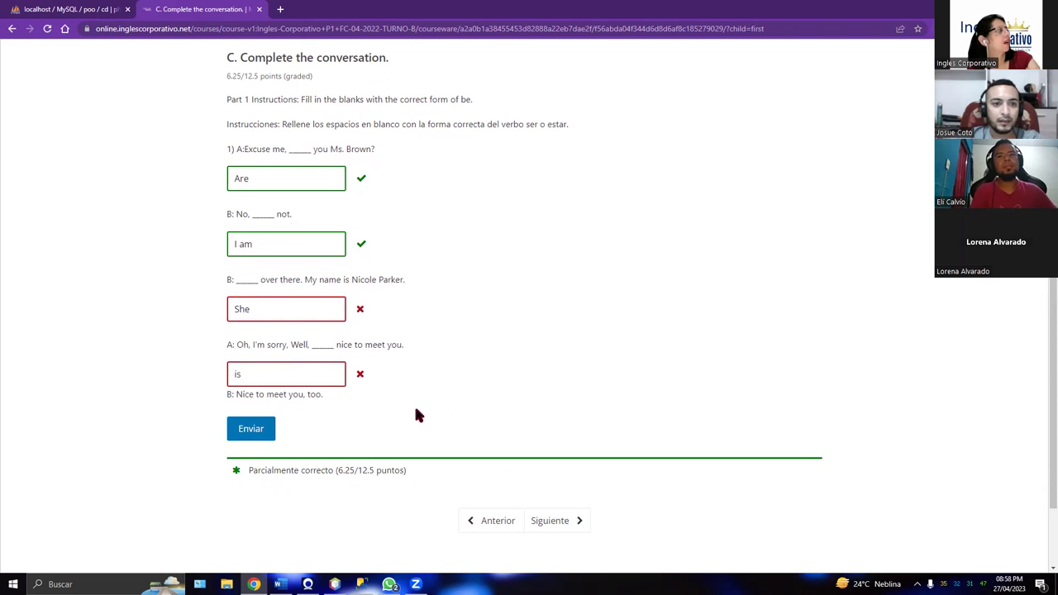
click(284, 312)
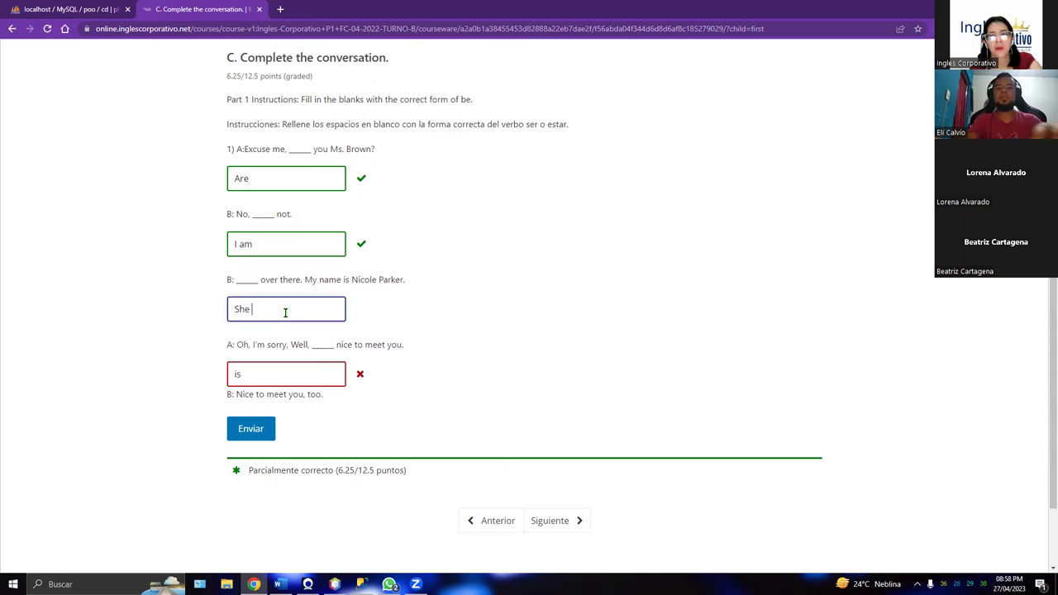
text(is)
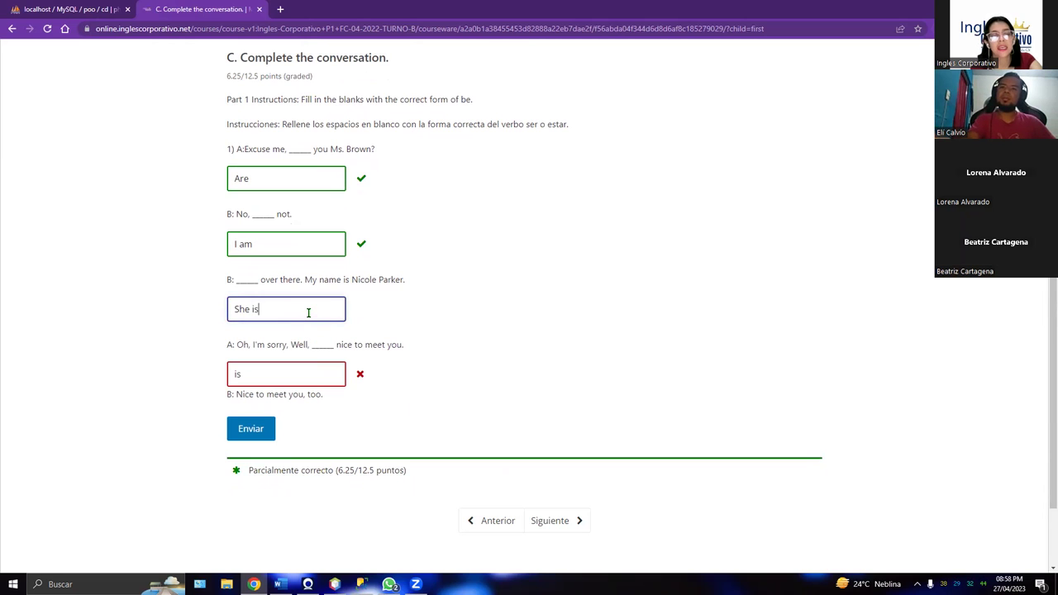
Step: Replace the fourth answer, before "nice to meet you", with It is and resubmit exercise C
click(280, 374)
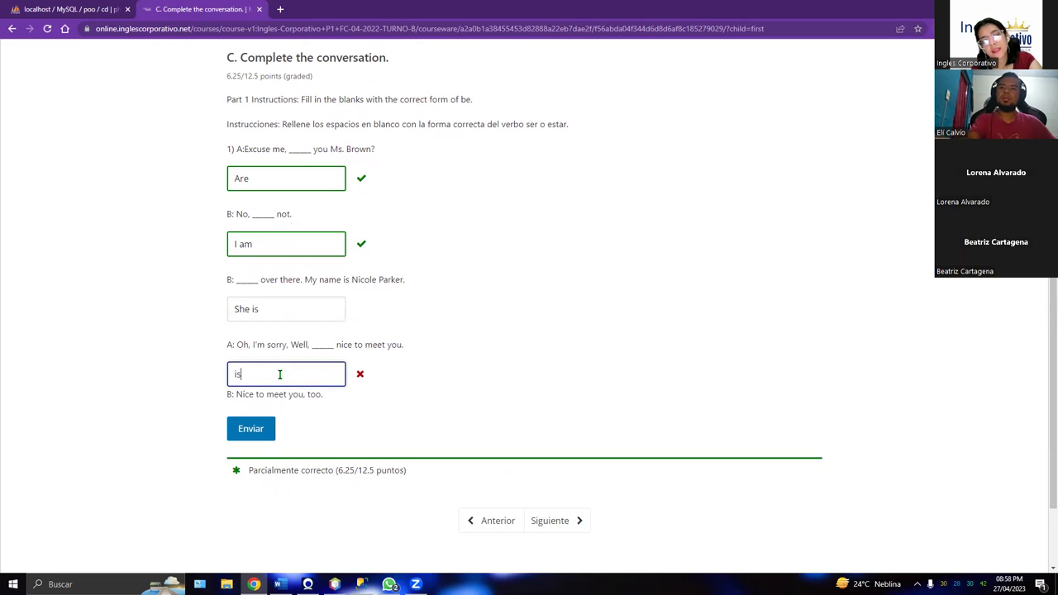
text(it)
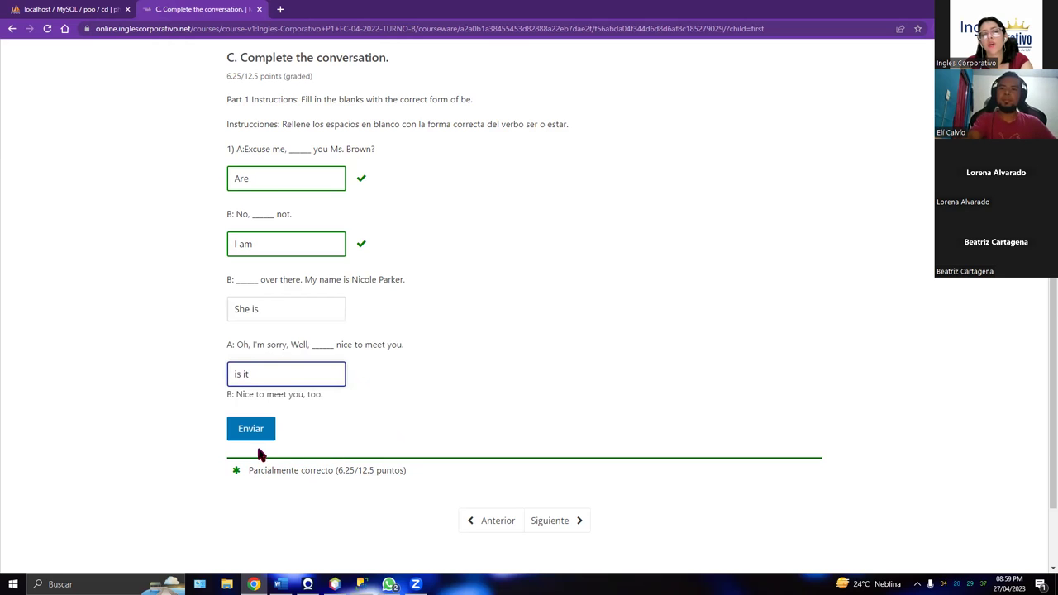
drag(278, 373, 210, 370)
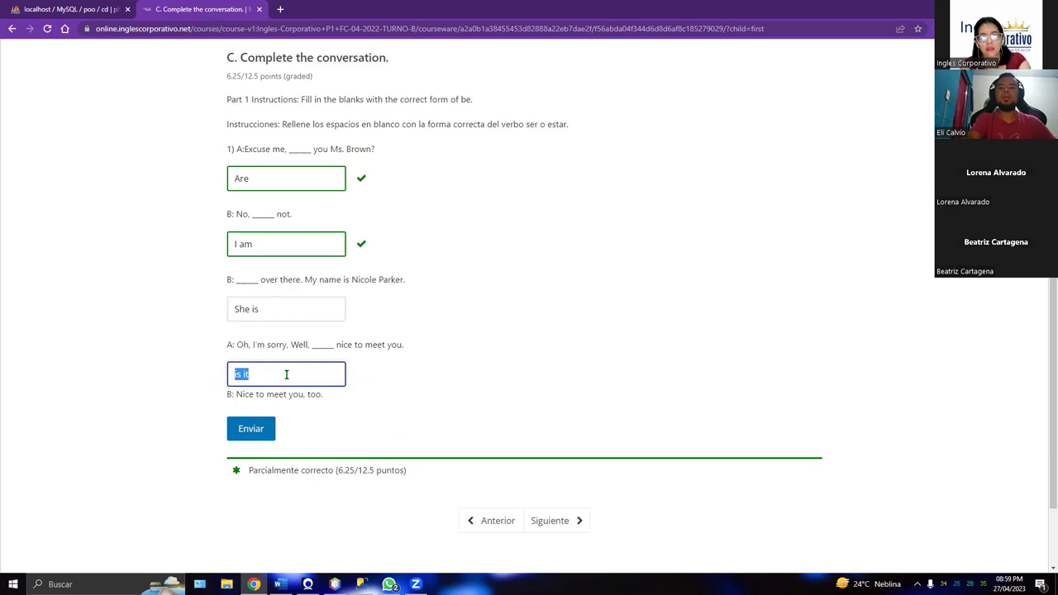
text(It)
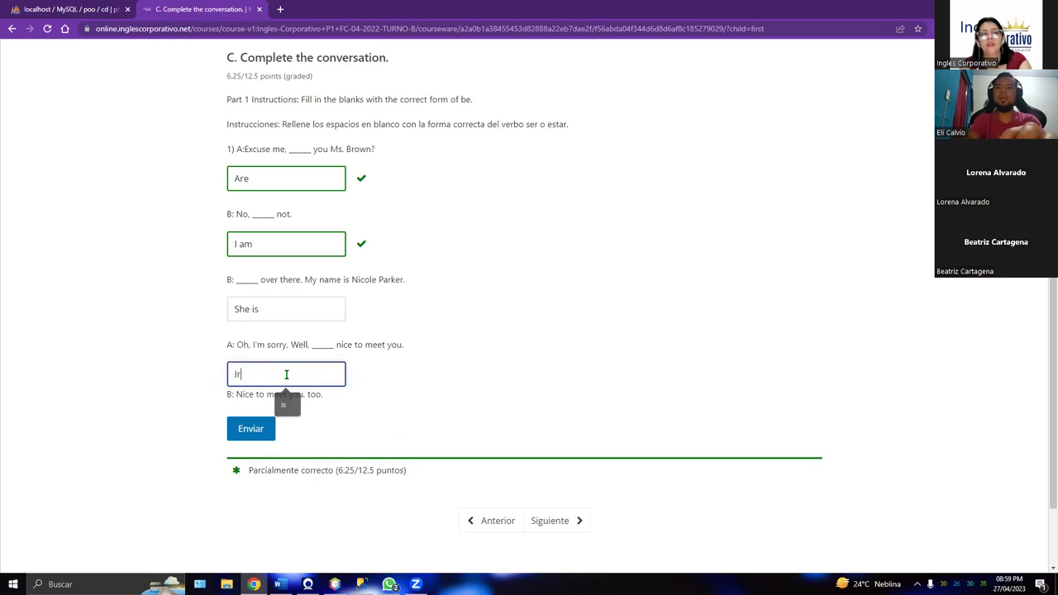
text( is)
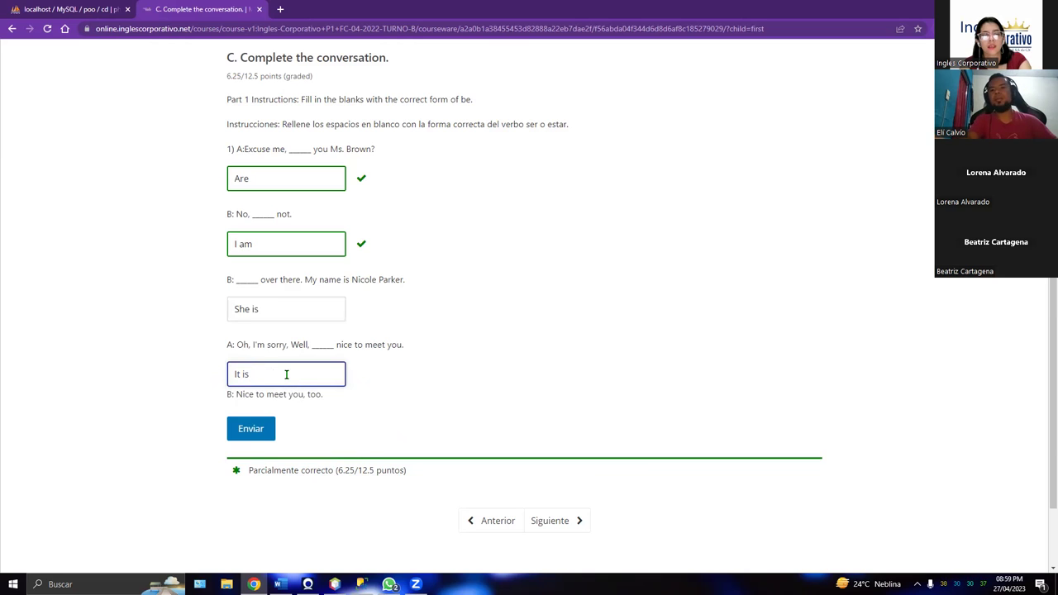
click(257, 431)
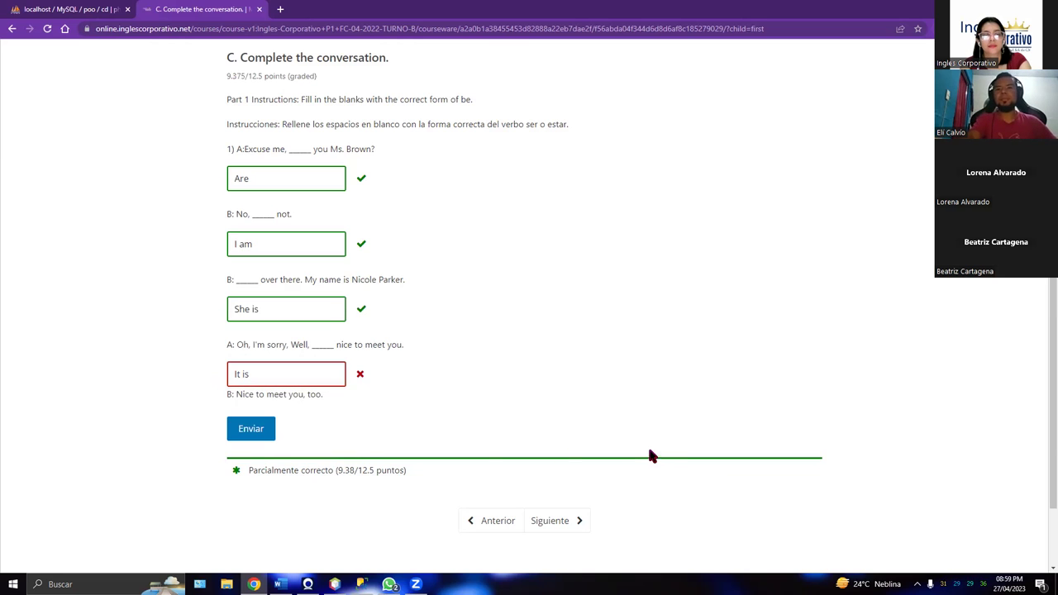
Step: Shorten the fourth answer, before "nice to meet you", to the contraction It's and resubmit exercise C
click(282, 376)
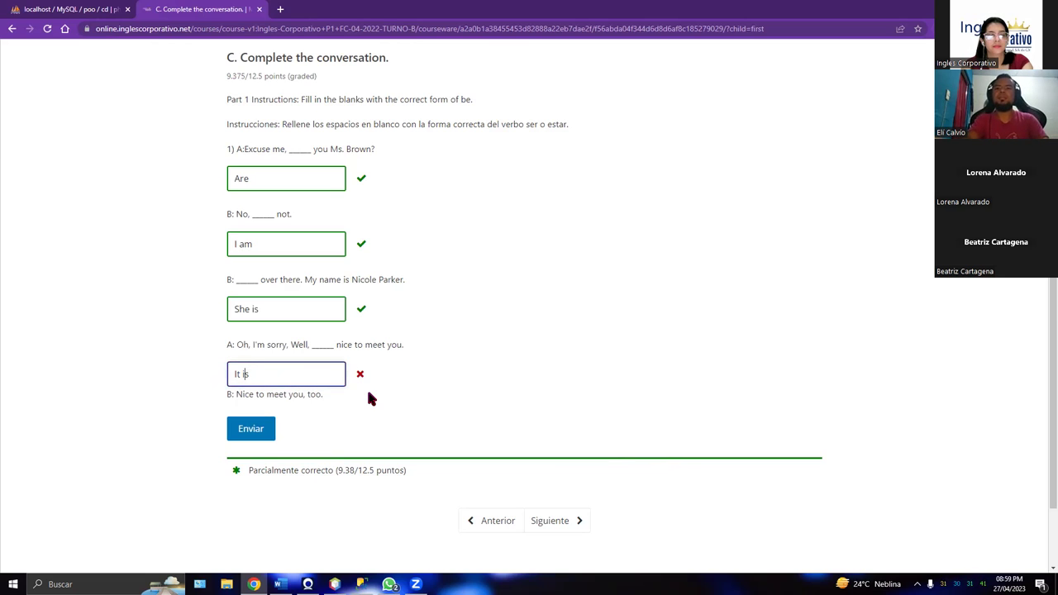
key(BackSpace)
key(BackSpace)
key(BackSpace)
text('s)
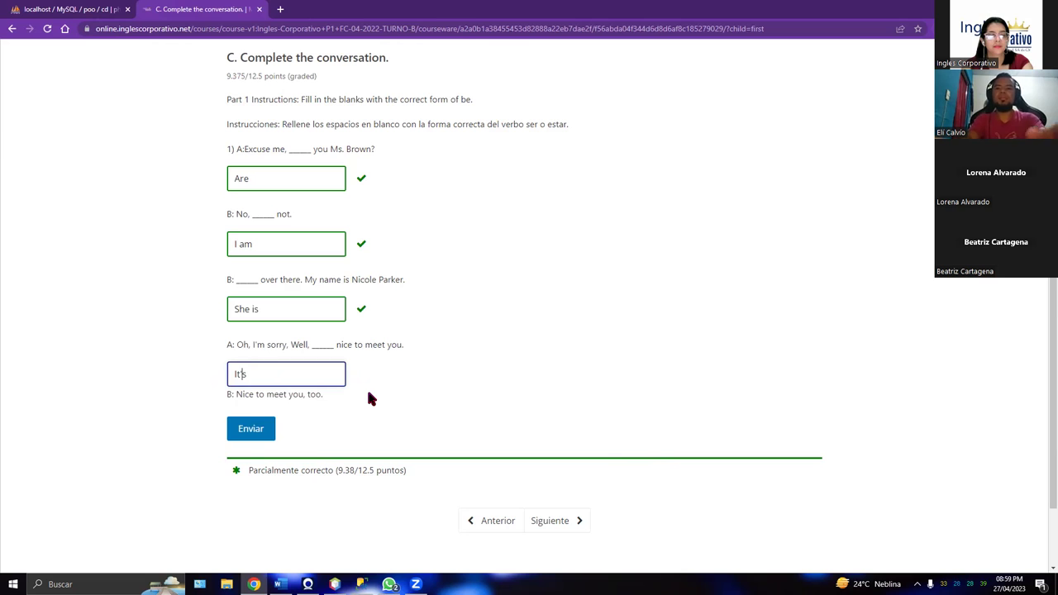
click(252, 429)
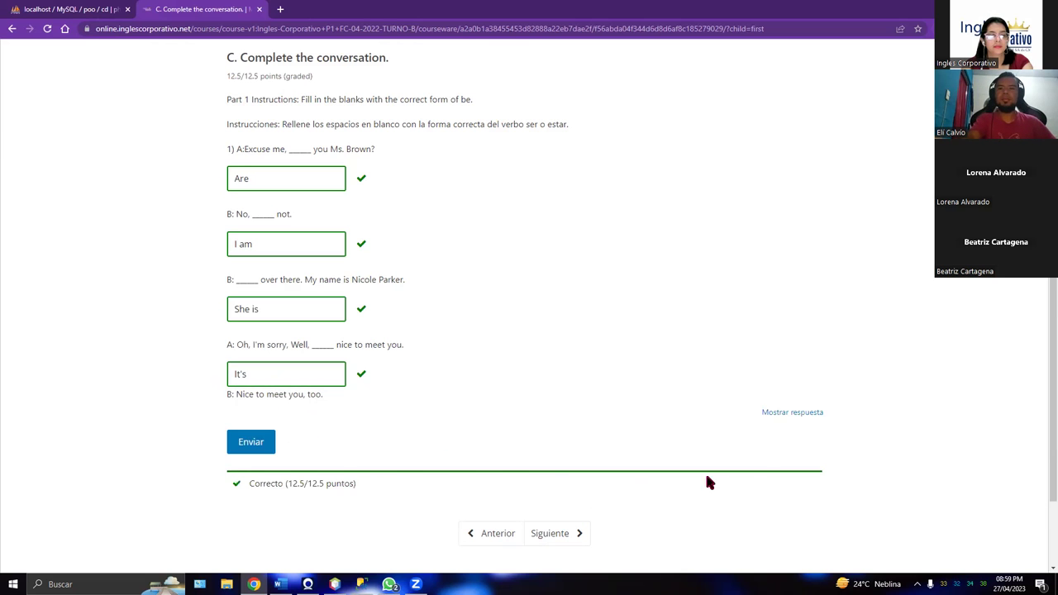
Step: Go on to exercise D. Check the correct response, and answer question 1 with "Thanks, You too."
scroll(1041, 359, down, 1)
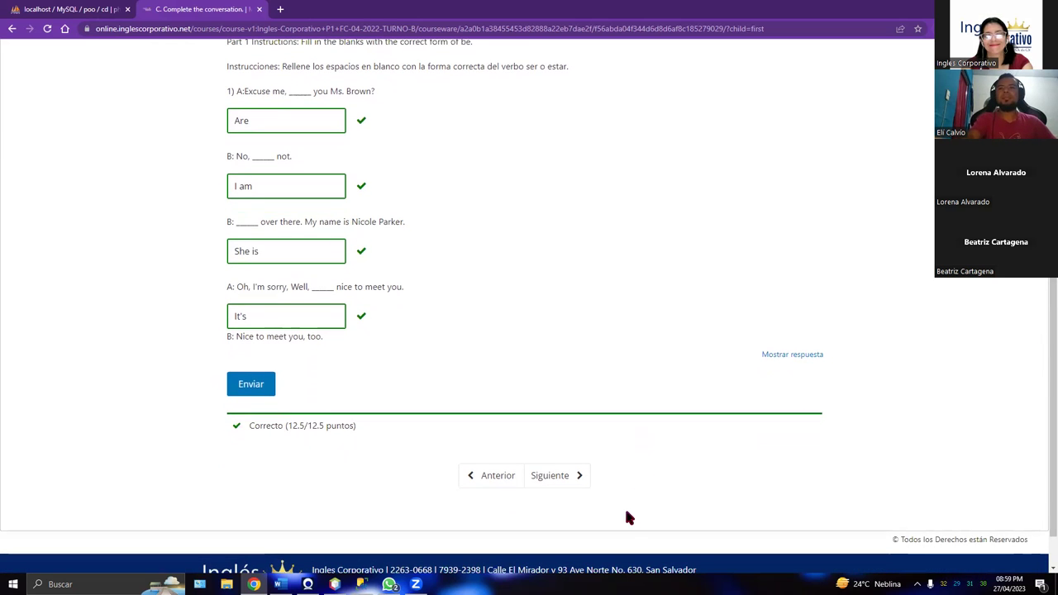
click(567, 477)
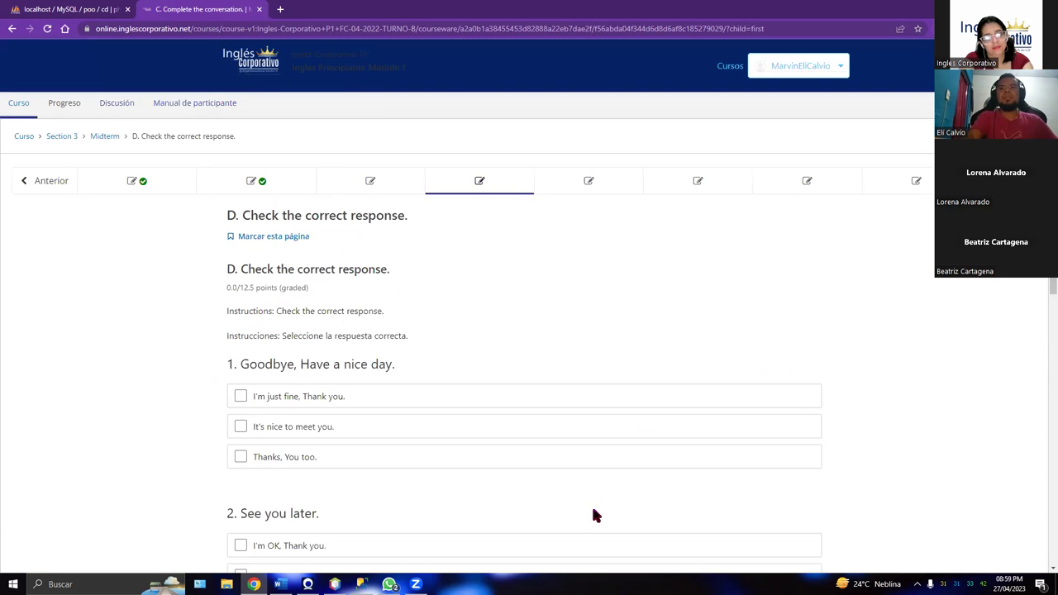
scroll(715, 463, down, 2)
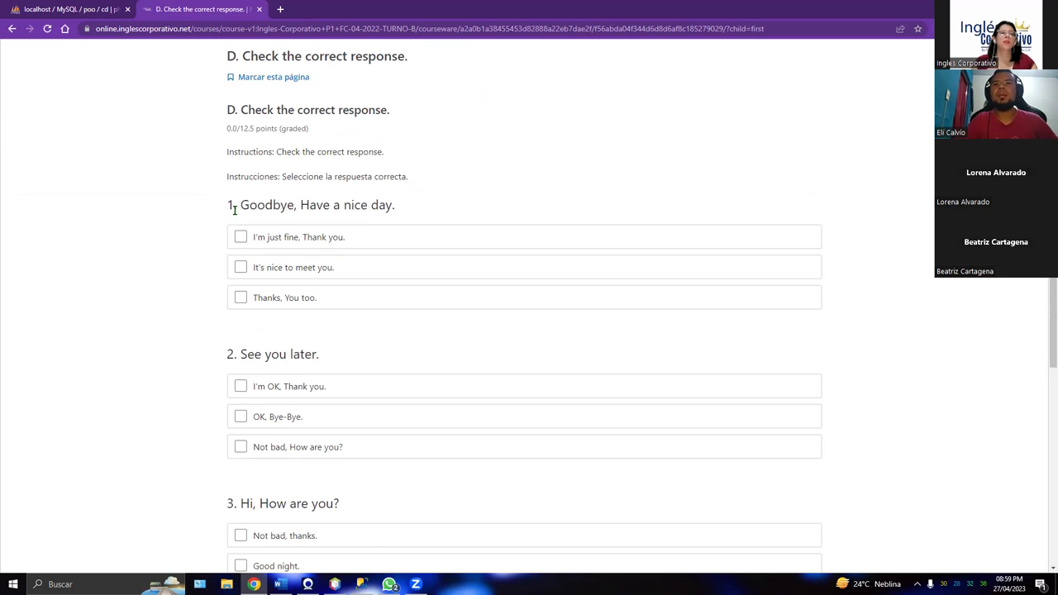
drag(222, 208, 408, 205)
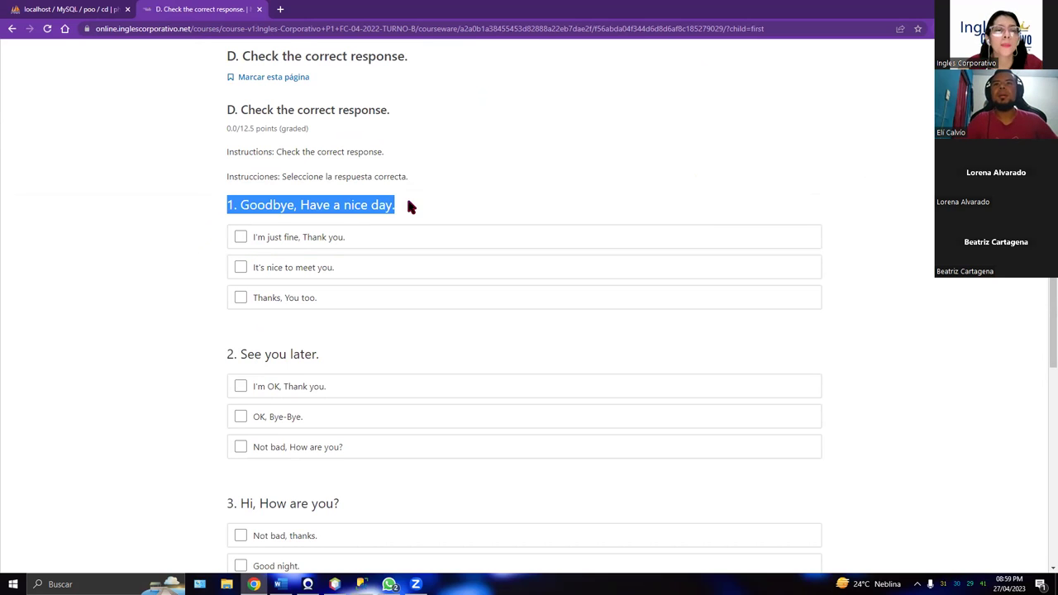
click(240, 301)
Step: Answer question 2 of exercise D with "OK, Bye-Bye." and question 3 with "Not bad, thanks."
scroll(547, 307, down, 2)
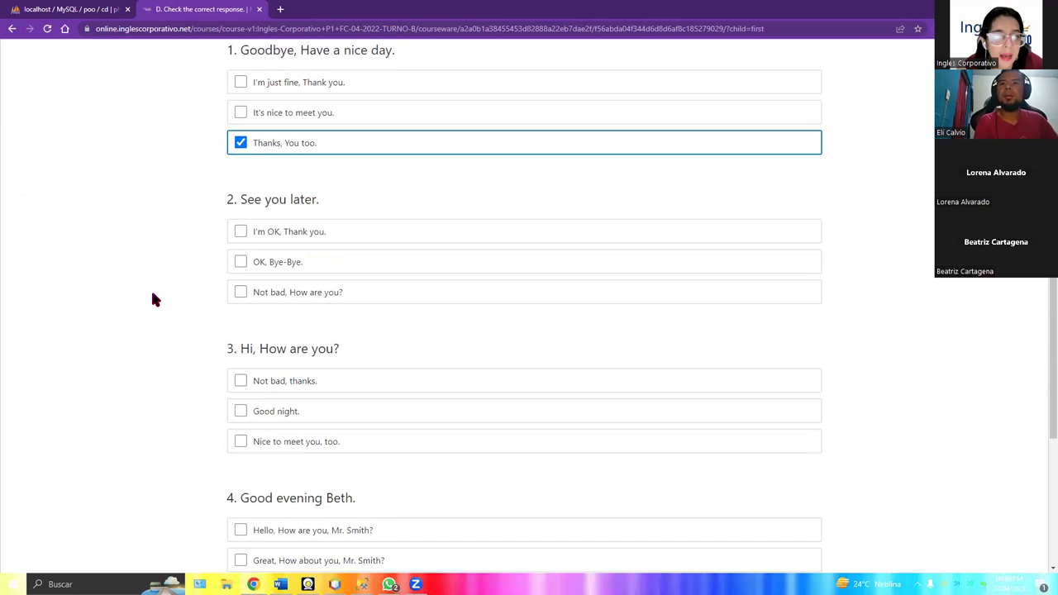
click(240, 267)
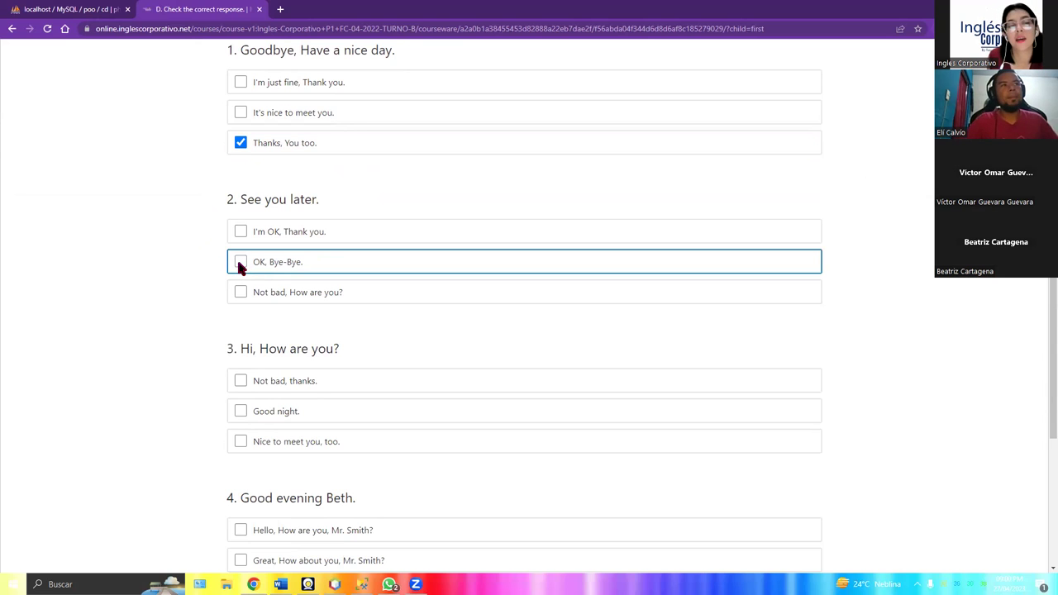
scroll(1041, 302, down, 2)
drag(211, 220, 283, 238)
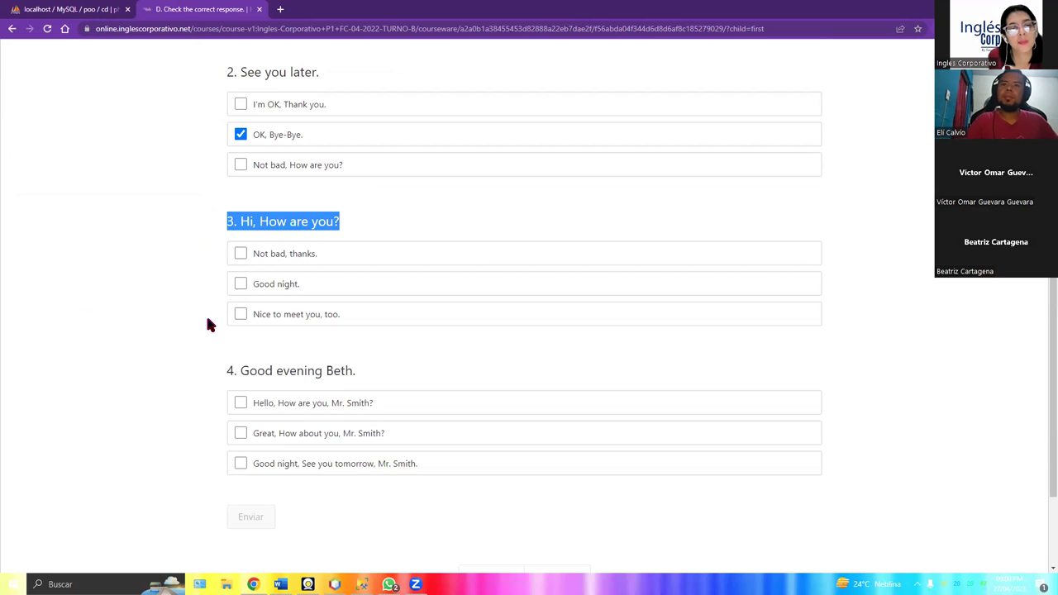
click(240, 255)
Step: Answer question 4 of exercise D with "Hello, How are you, Mr. Smith?" and submit the exercise
drag(228, 371, 357, 368)
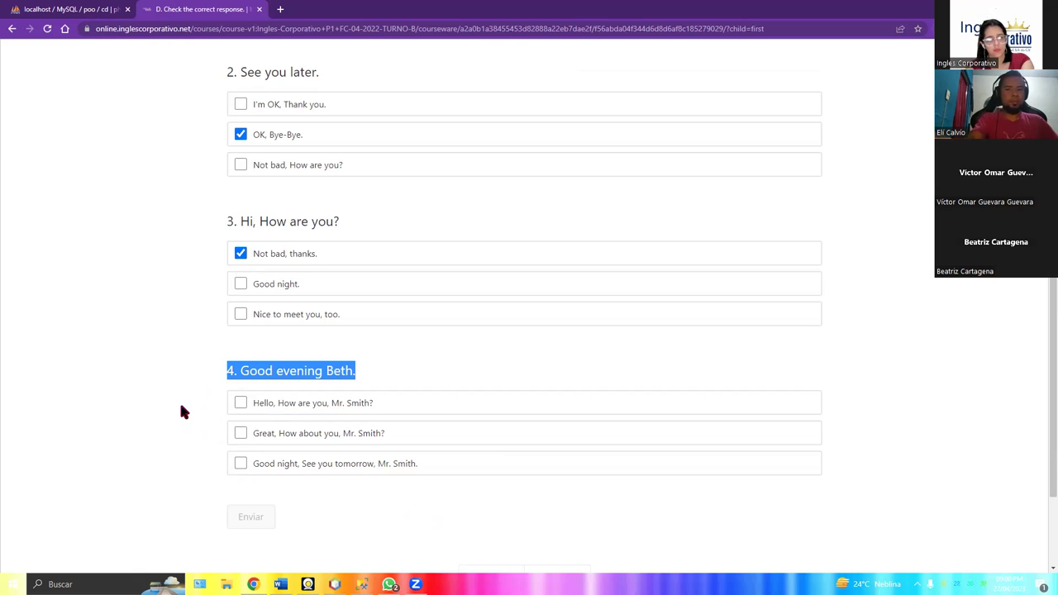
click(240, 402)
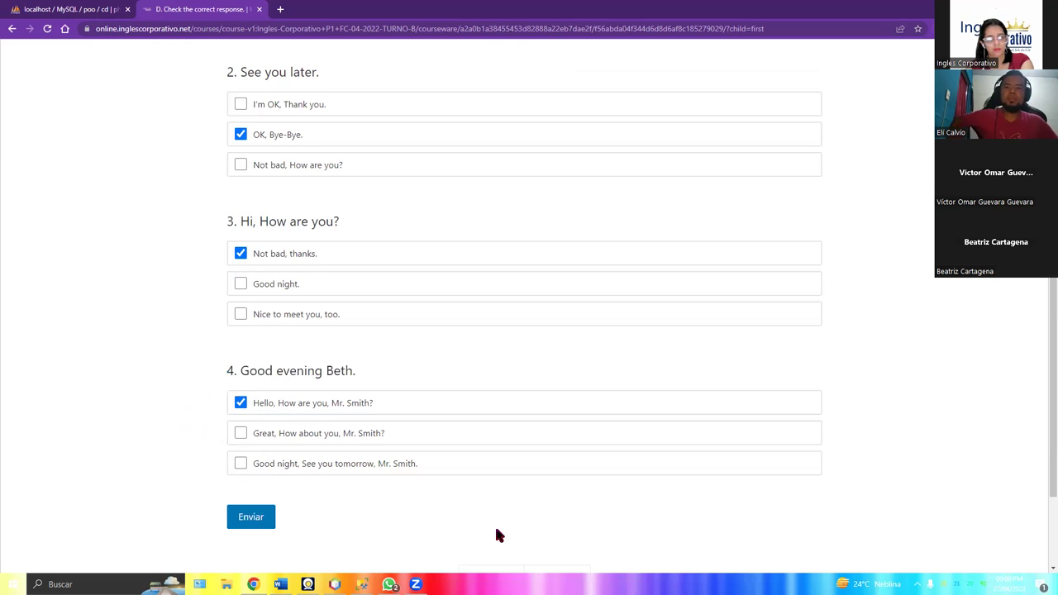
scroll(1039, 326, down, 2)
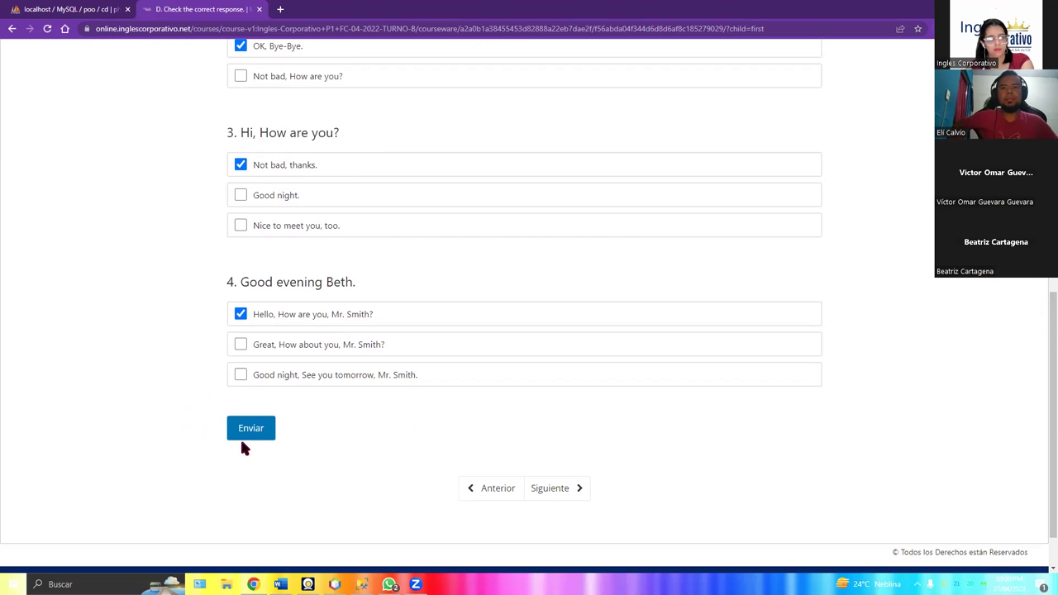
click(270, 430)
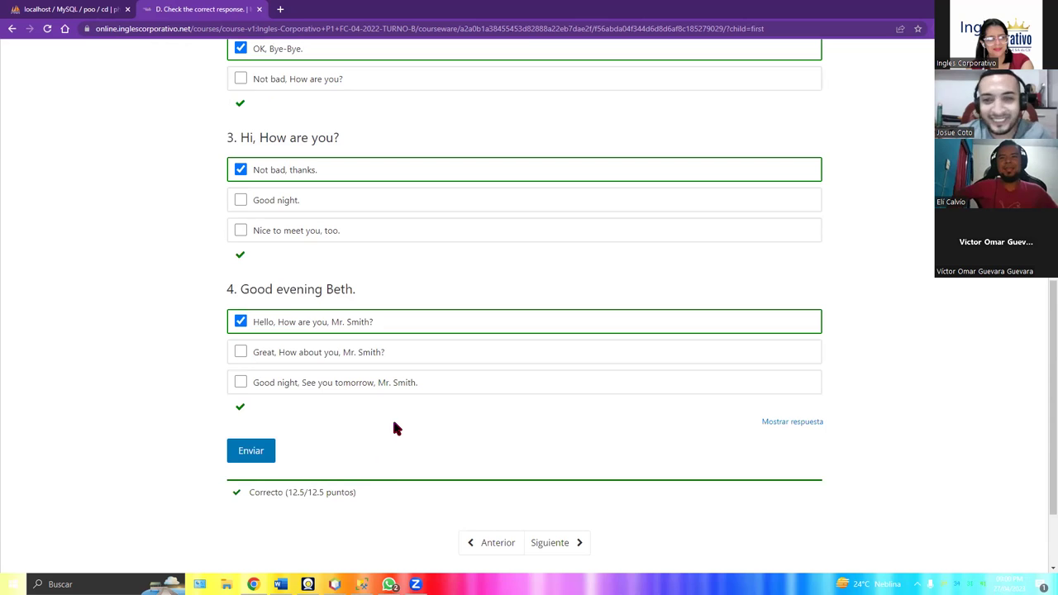
Step: Go on to exercise E. Complete the questions and answer correctly, and fill question 1 A, "What are", with these
click(576, 537)
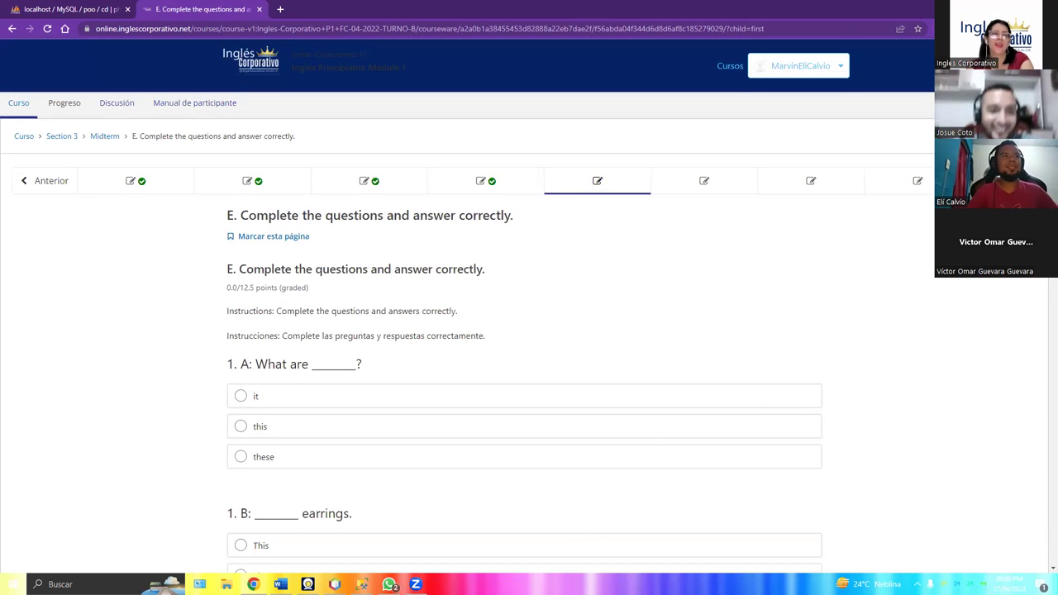
scroll(524, 330, down, 3)
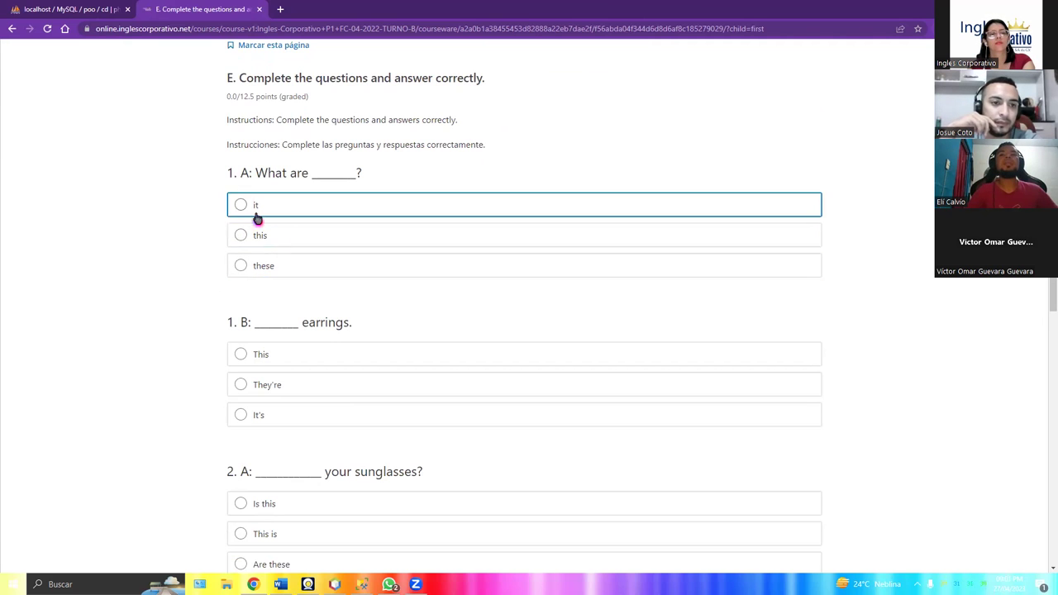
click(234, 264)
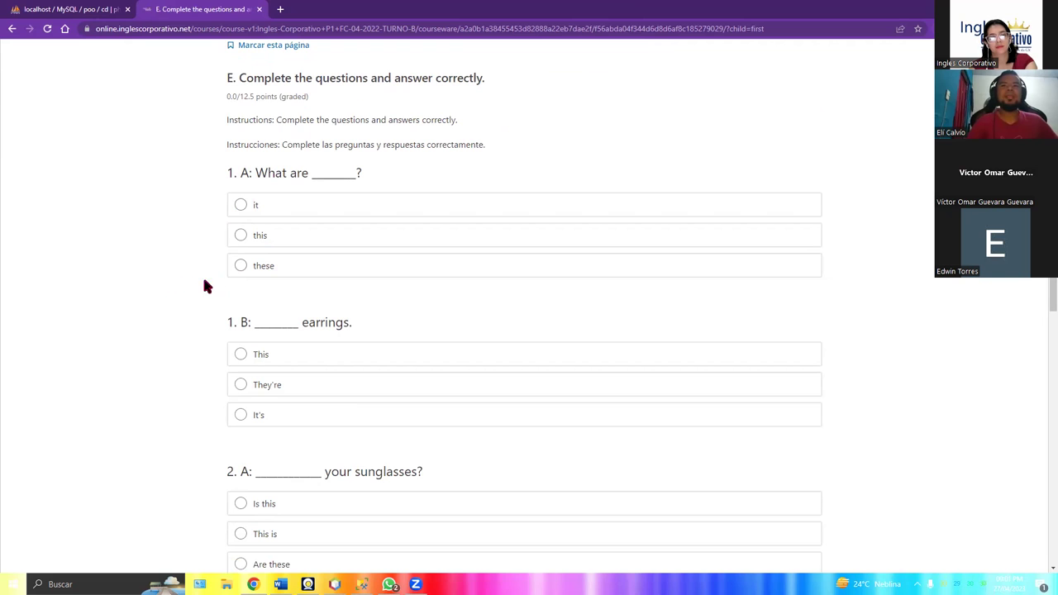
click(240, 267)
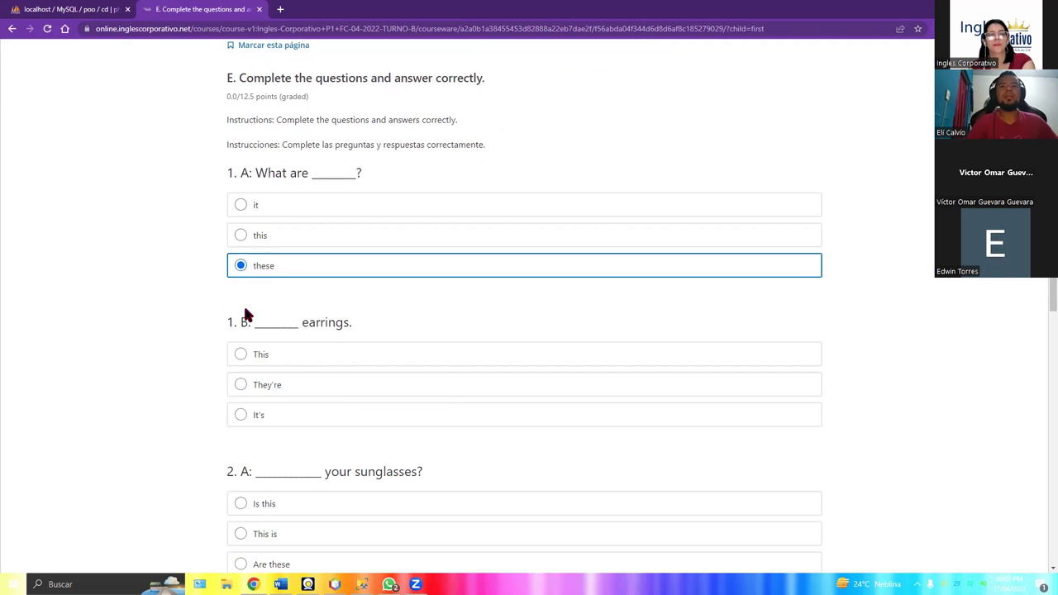
scroll(176, 238, down, 2)
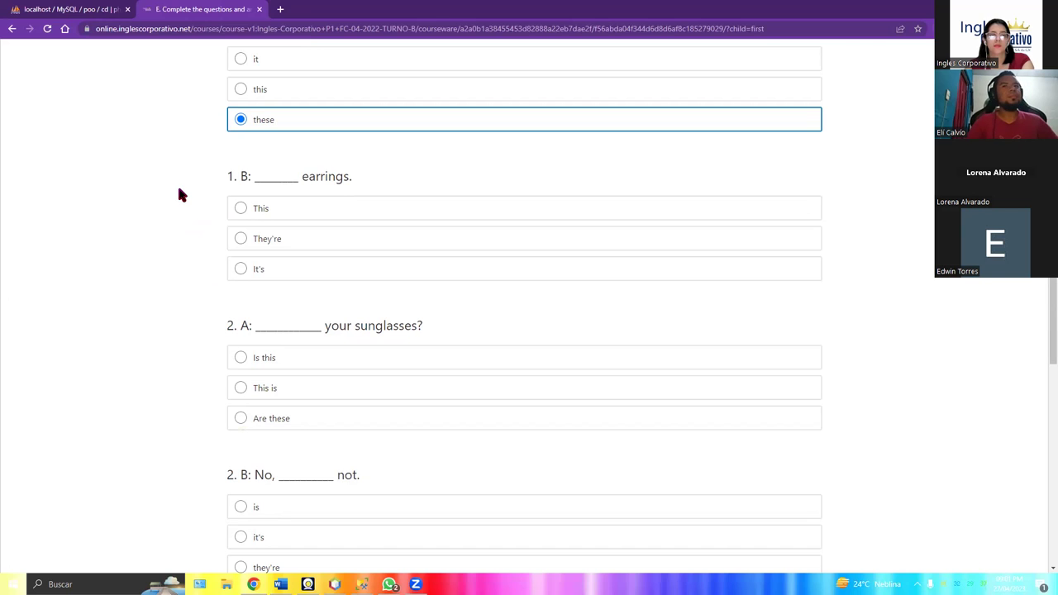
Step: Answer question 1 B of exercise E with "They're" and question 2 A with "Are these"
click(236, 240)
scroll(1043, 283, down, 2)
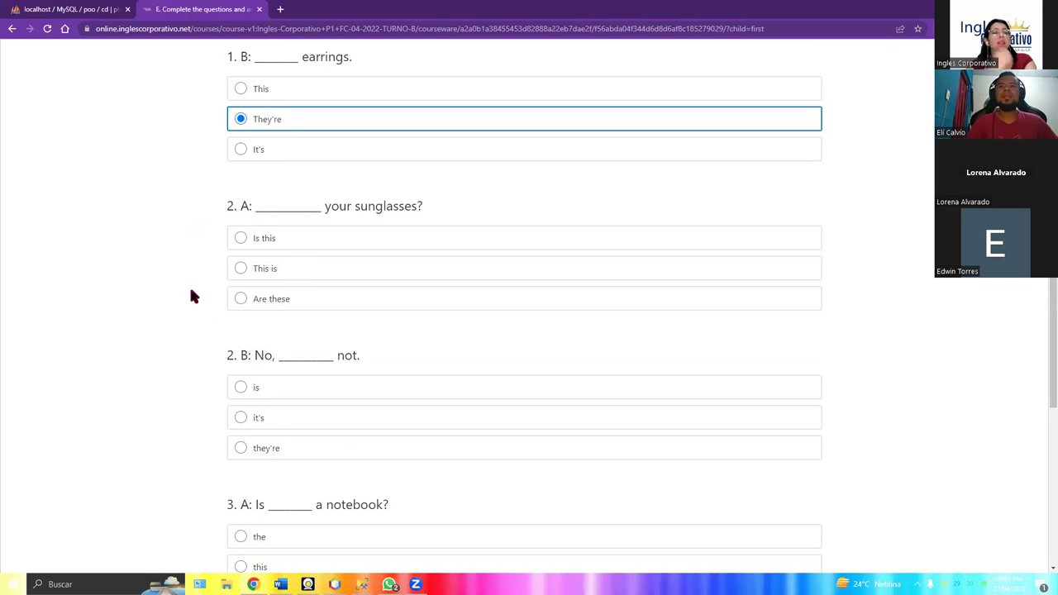
click(239, 301)
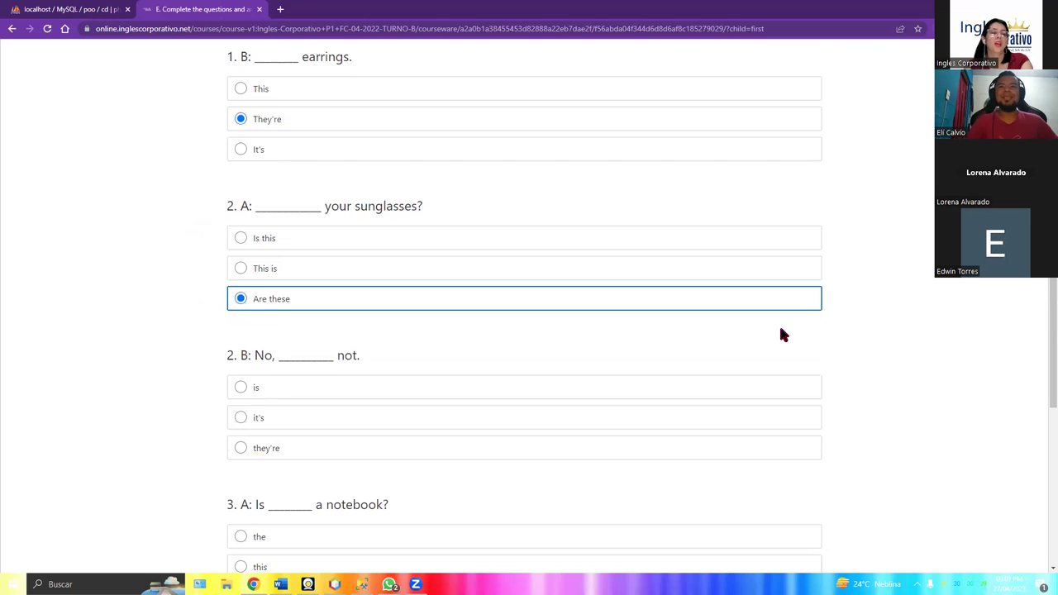
Step: Answer question 2 B of exercise E with "it's" and question 3 A with "this"
scroll(1043, 288, down, 2)
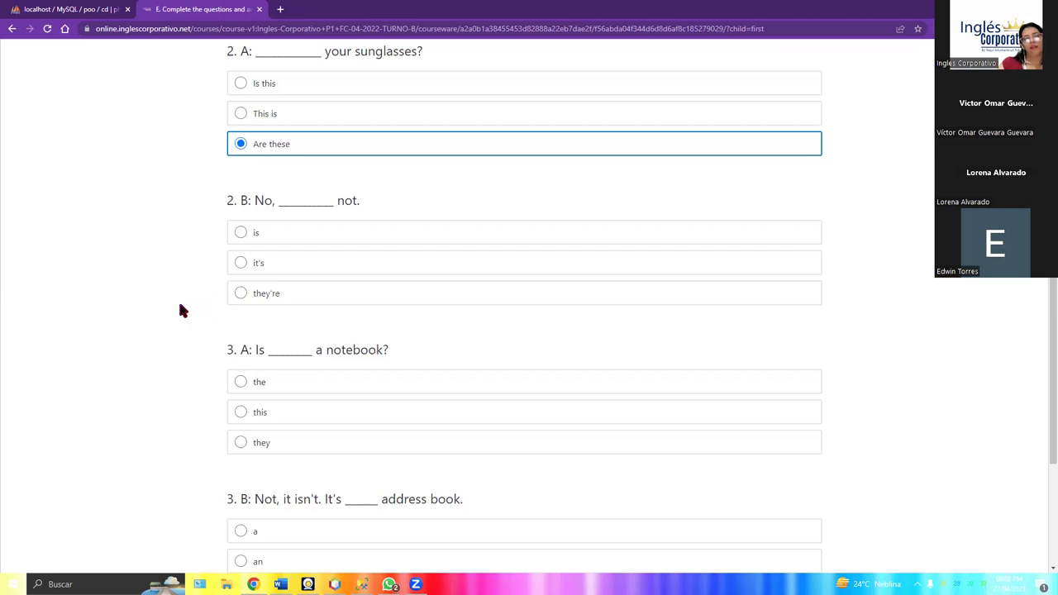
click(242, 264)
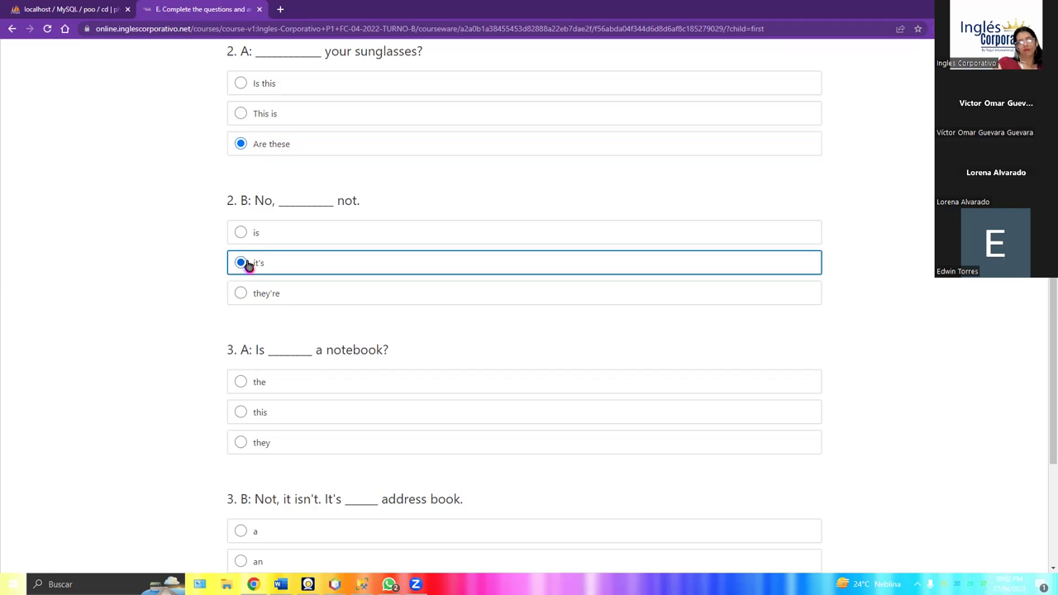
drag(1048, 289, 1048, 337)
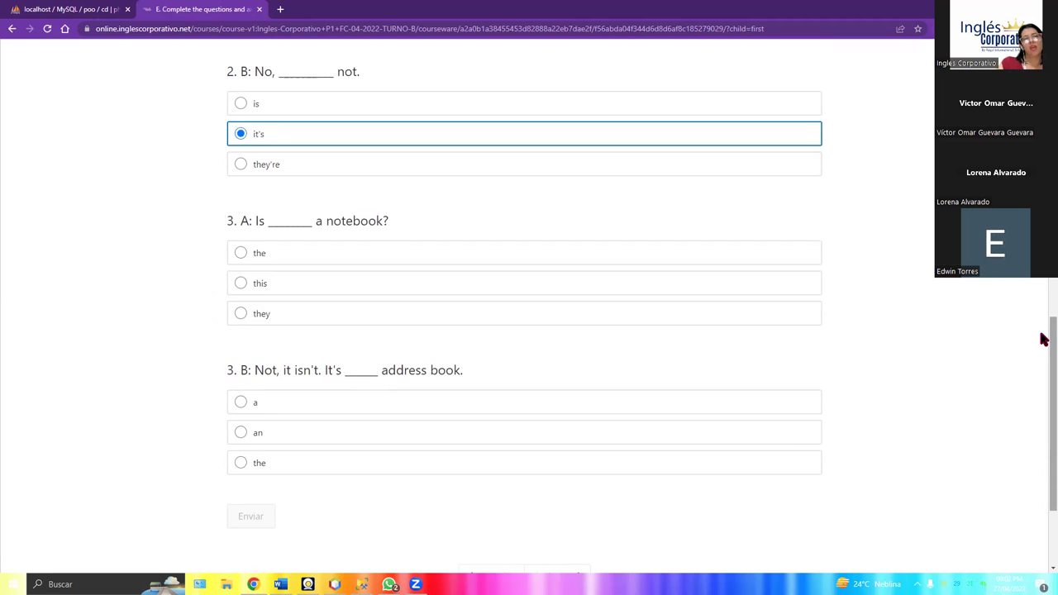
drag(228, 227, 489, 229)
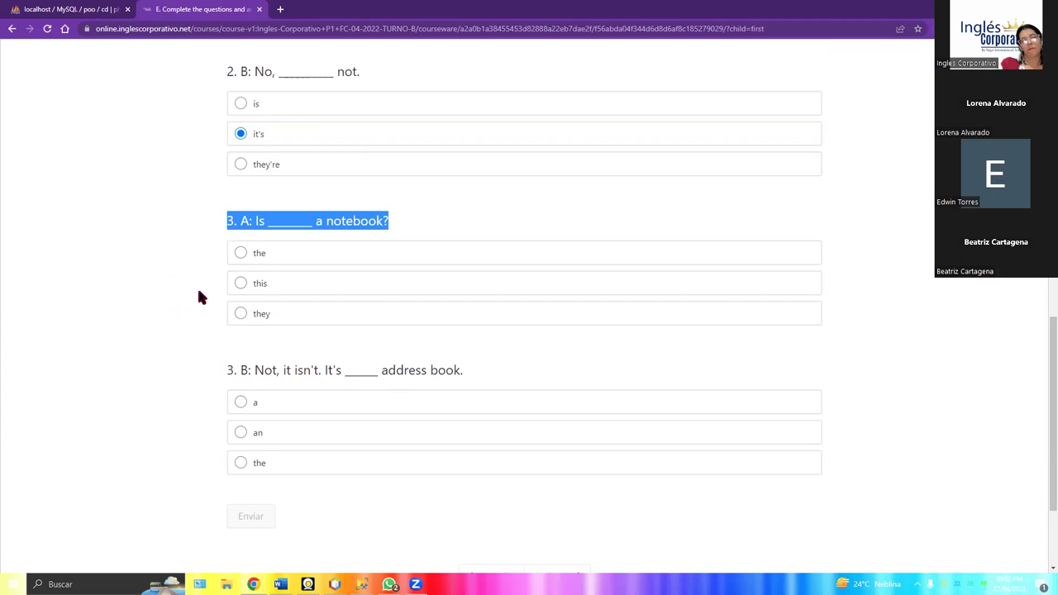
click(240, 283)
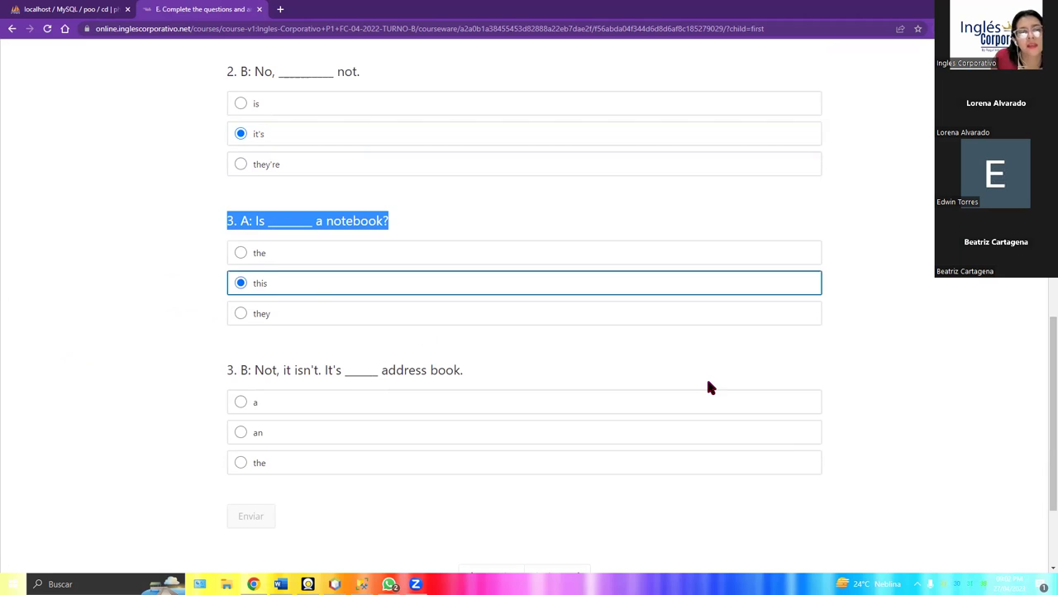
Step: Answer question 3 B of exercise E, about the address book, with "an" and submit the exercise
drag(1043, 342, 1043, 370)
drag(223, 289, 479, 321)
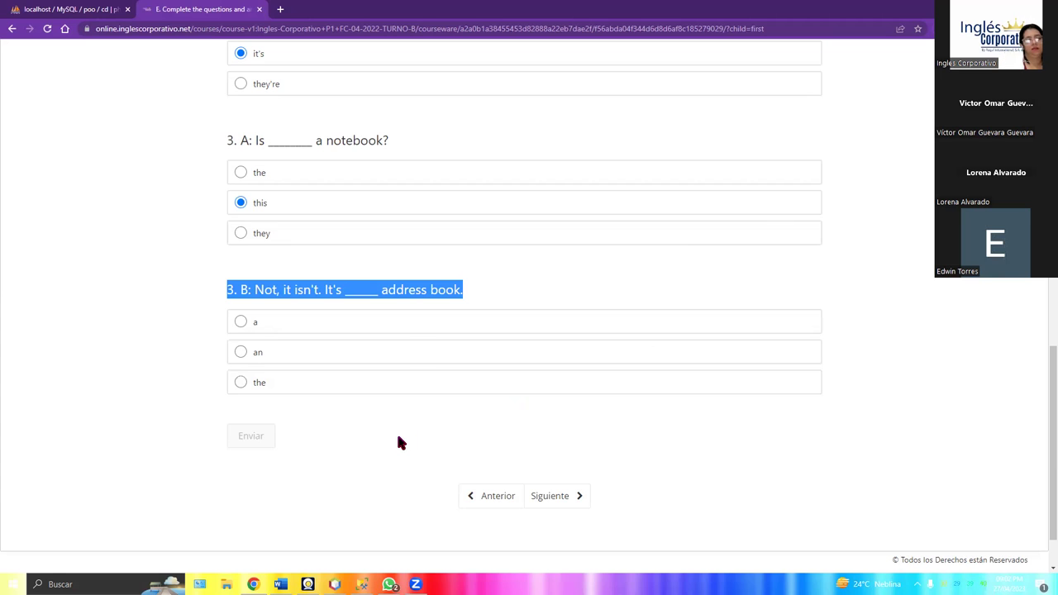
click(239, 355)
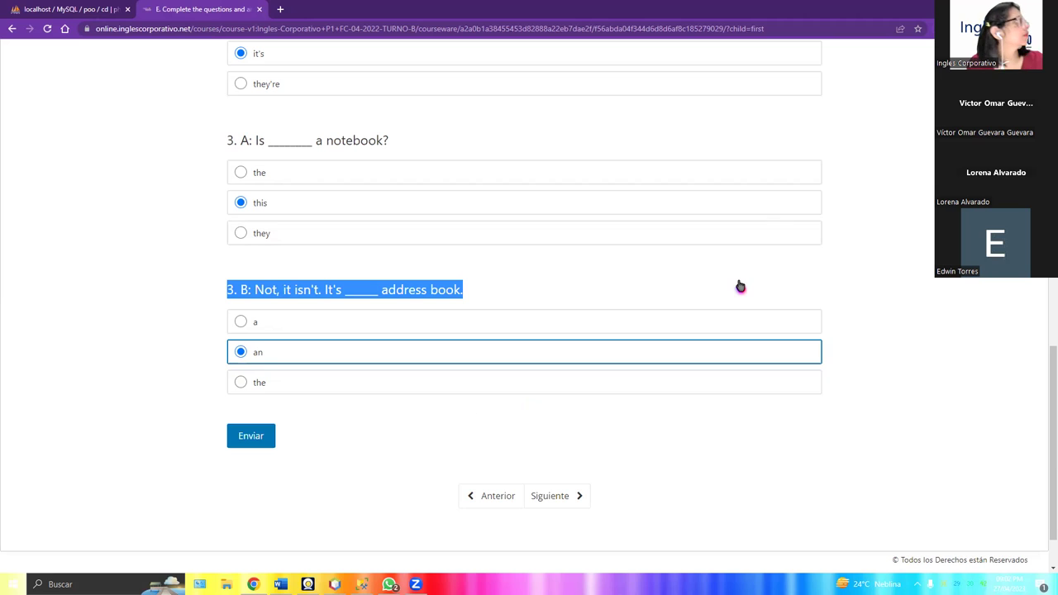
click(250, 435)
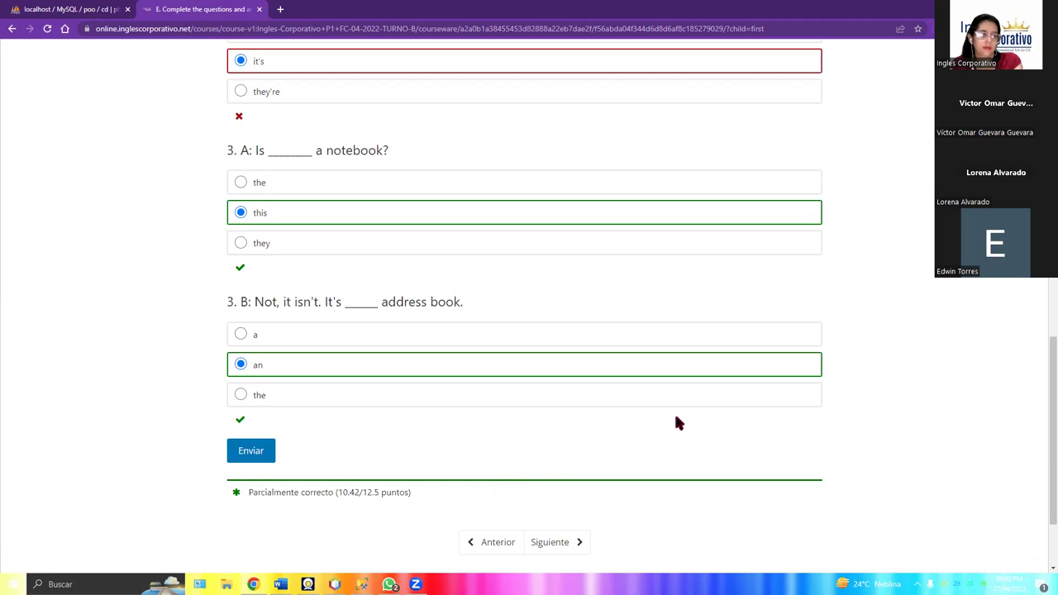
Step: Change the answer to question 2 B of exercise E to "they're" and submit the exercise again
scroll(1043, 355, up, 5)
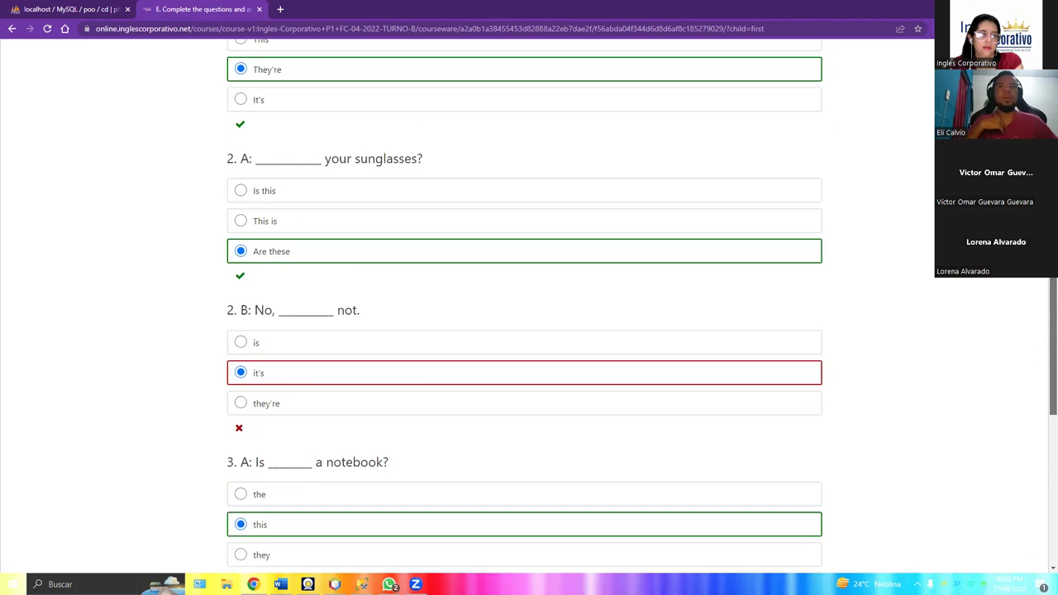
scroll(1042, 355, down, 2)
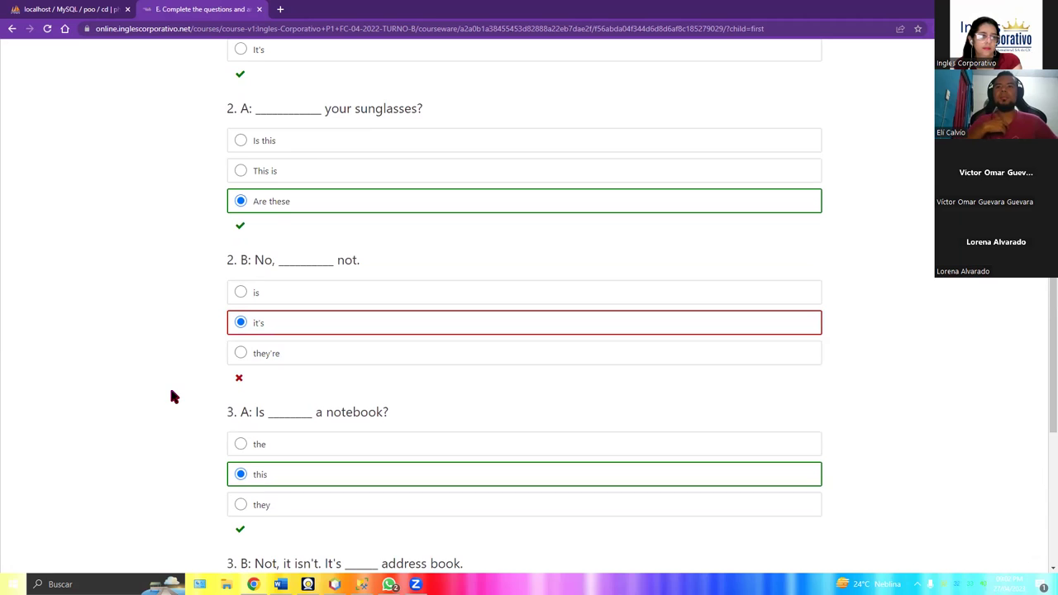
drag(202, 264, 395, 261)
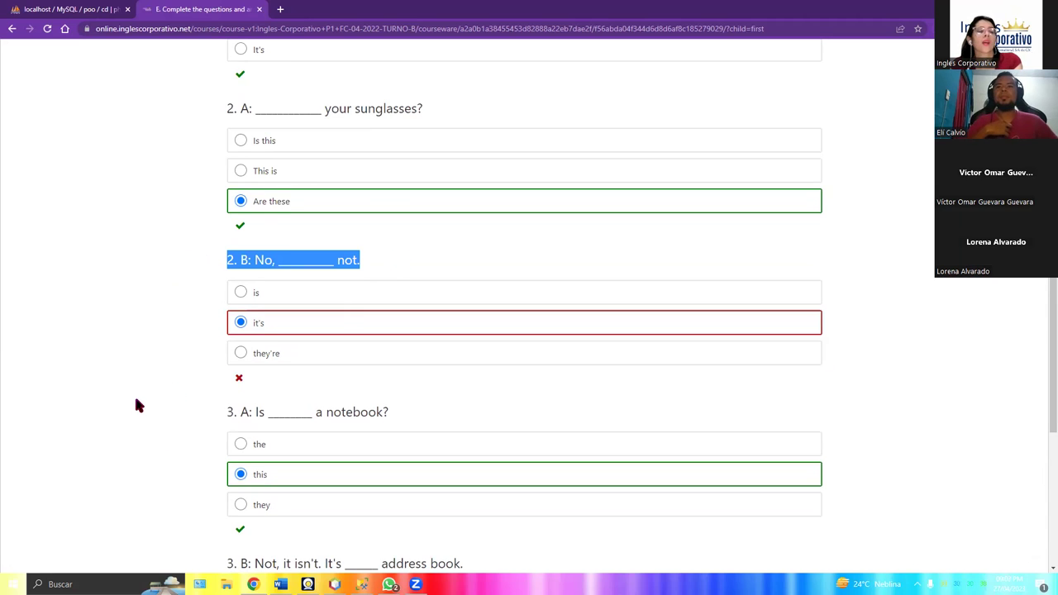
click(247, 357)
drag(1043, 286, 1043, 389)
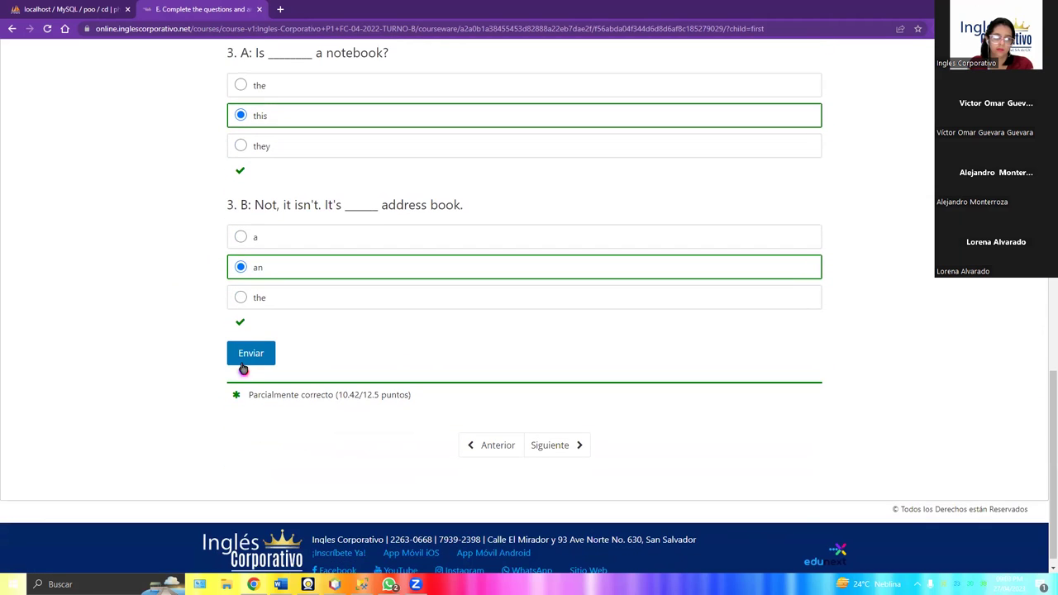
click(247, 360)
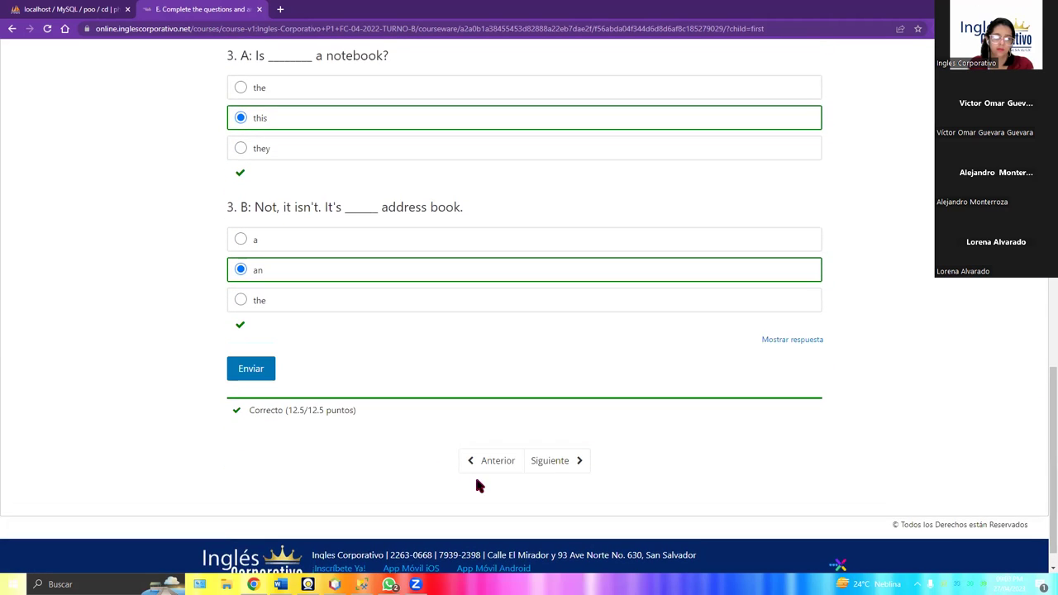
Step: Go on to exercise F on prepositions and answer question 1, where the keys are, with "On"
click(565, 464)
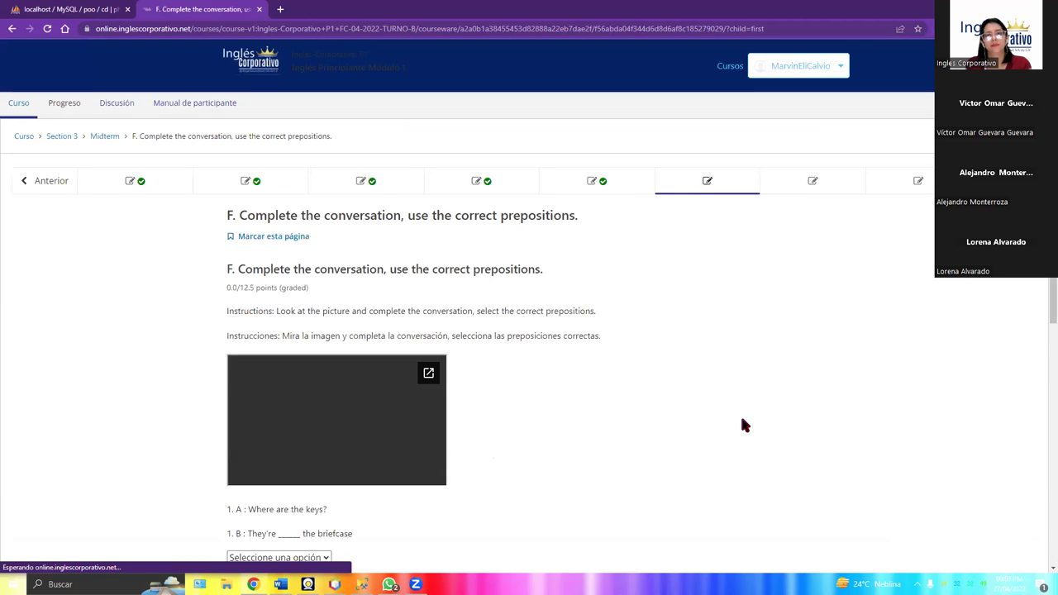
scroll(1044, 279, down, 2)
scroll(1041, 283, down, 1)
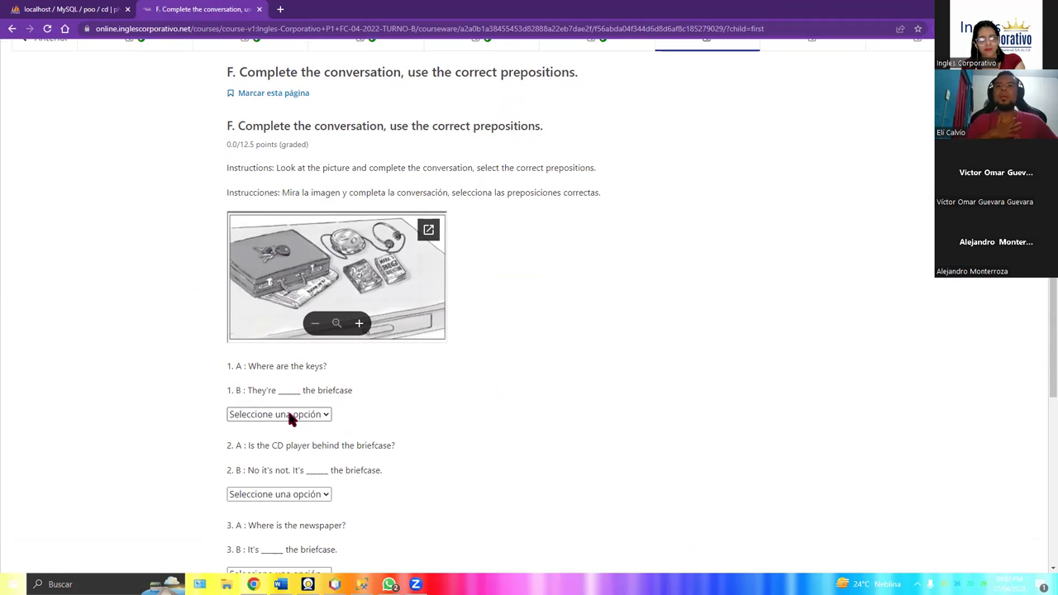
drag(300, 392, 349, 394)
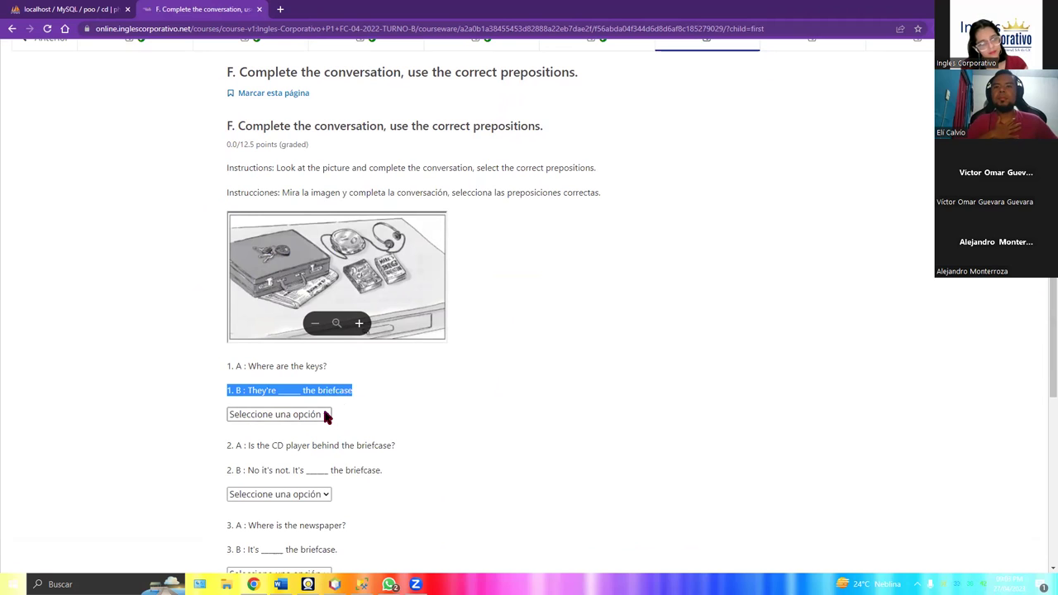
click(326, 415)
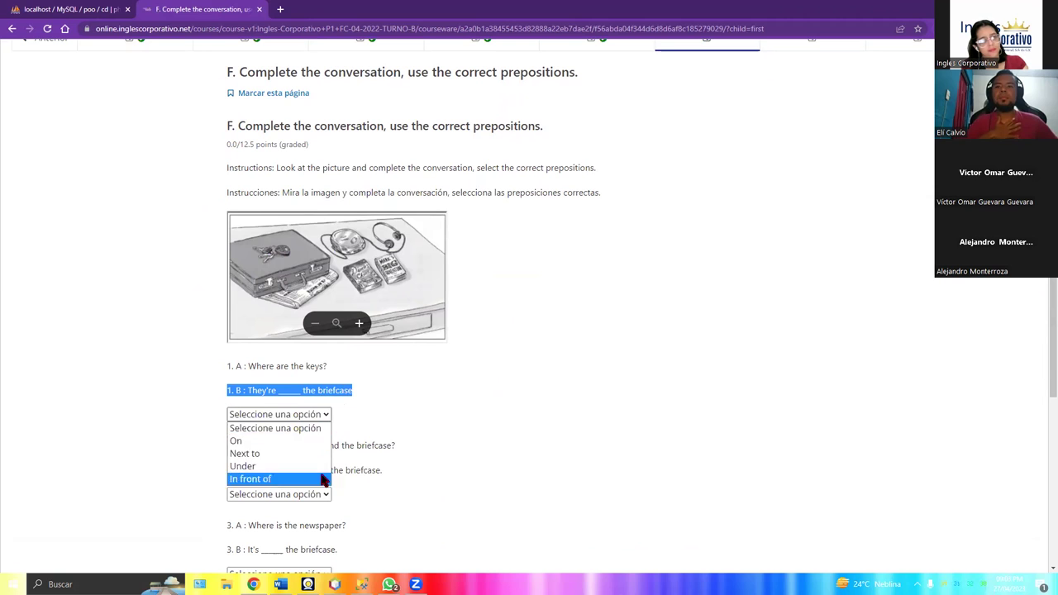
click(308, 441)
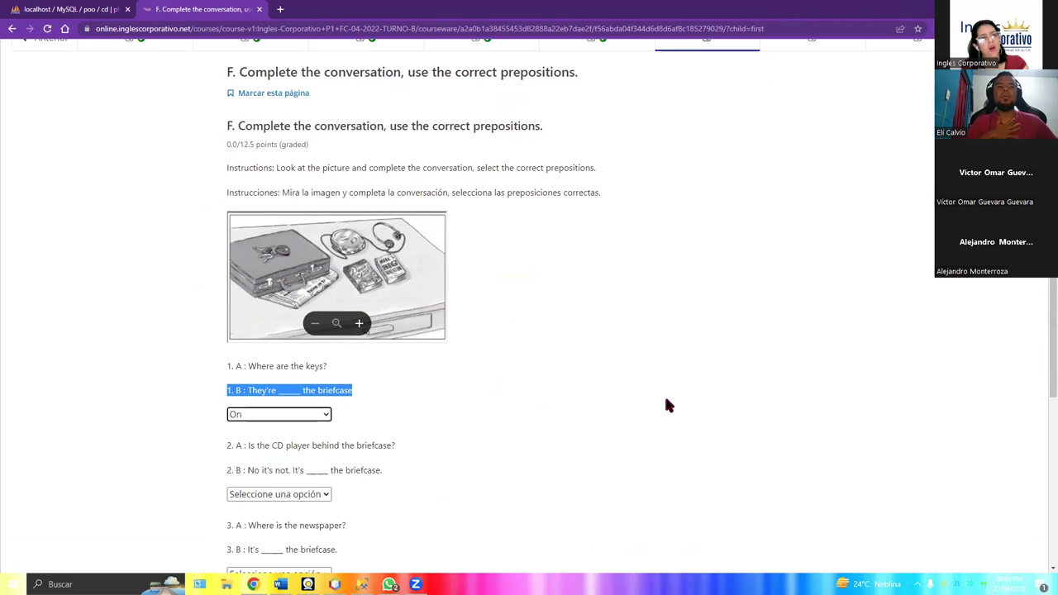
Step: Answer question 2 of exercise F, the CD player, with "Next to" and question 3, the newspaper, with "Under"
scroll(1042, 330, down, 2)
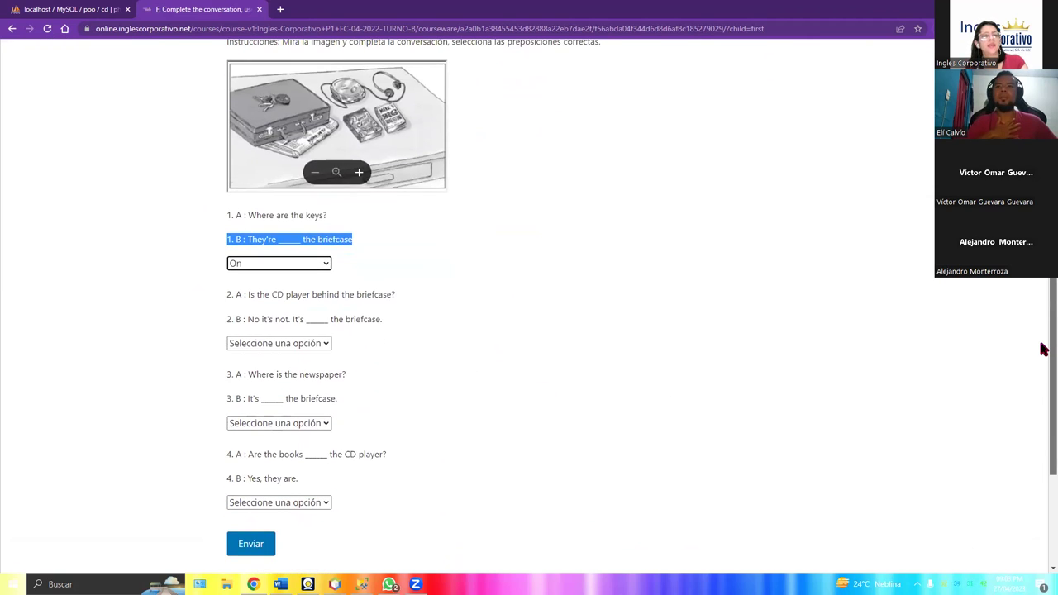
drag(248, 297, 400, 297)
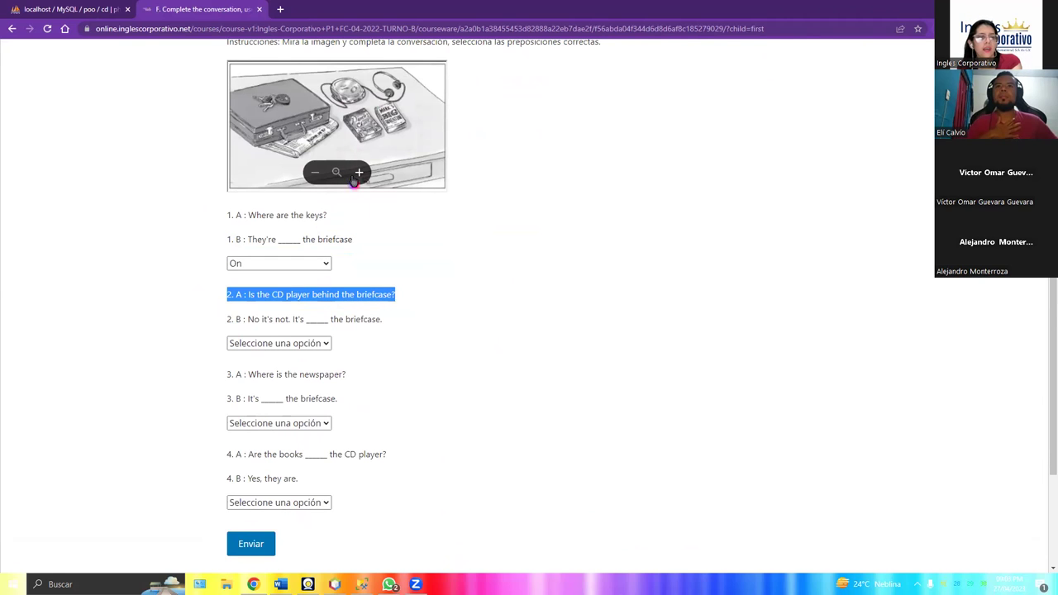
click(324, 343)
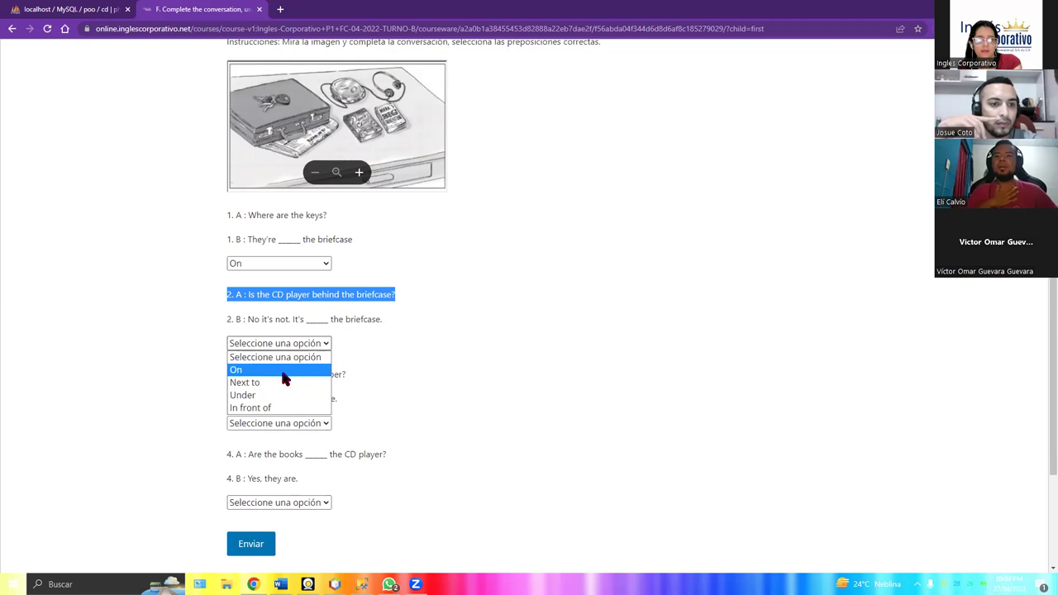
click(280, 381)
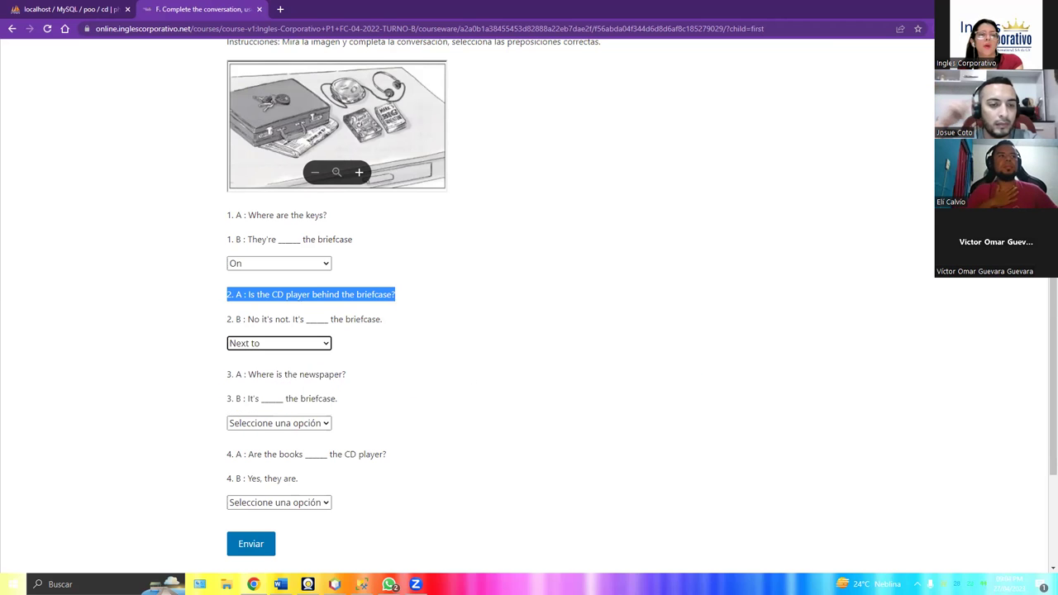
scroll(235, 348, down, 1)
drag(234, 348, 379, 339)
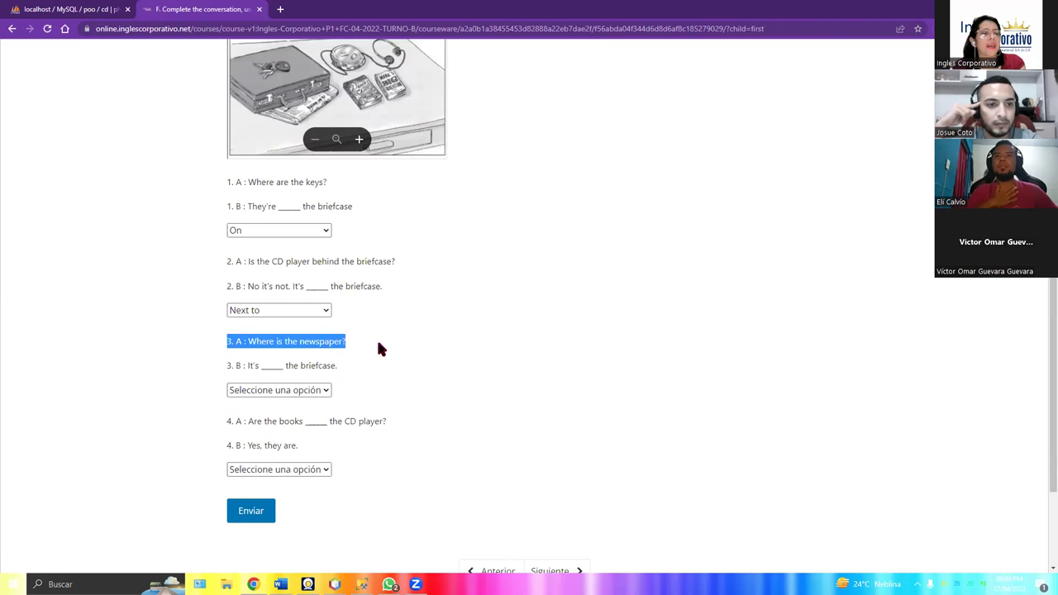
click(323, 390)
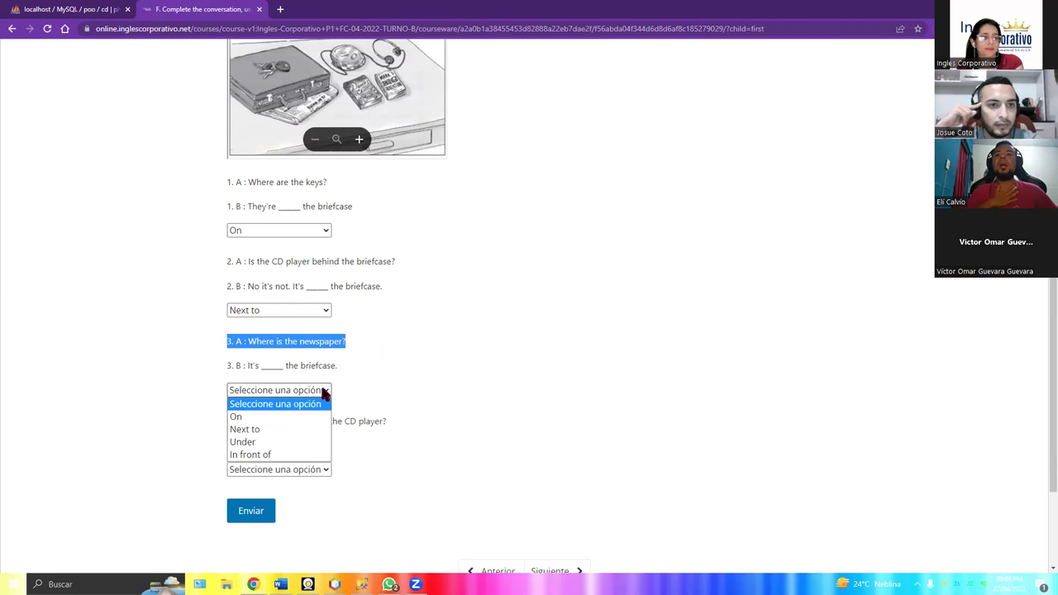
click(311, 442)
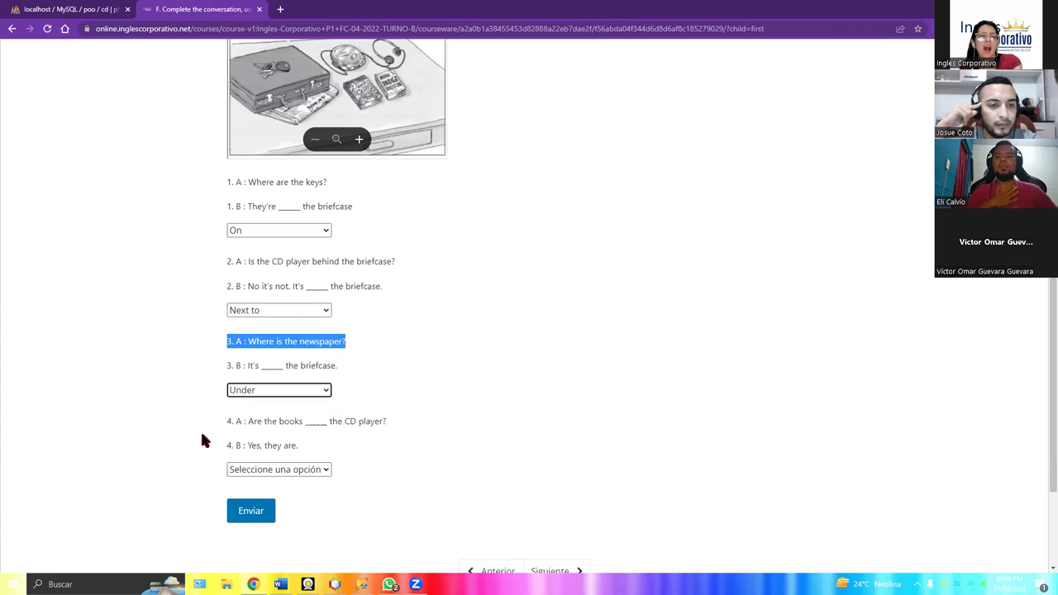
Step: Answer question 4 of exercise F, about the books, with "In front of" and submit the exercise
drag(205, 423, 384, 424)
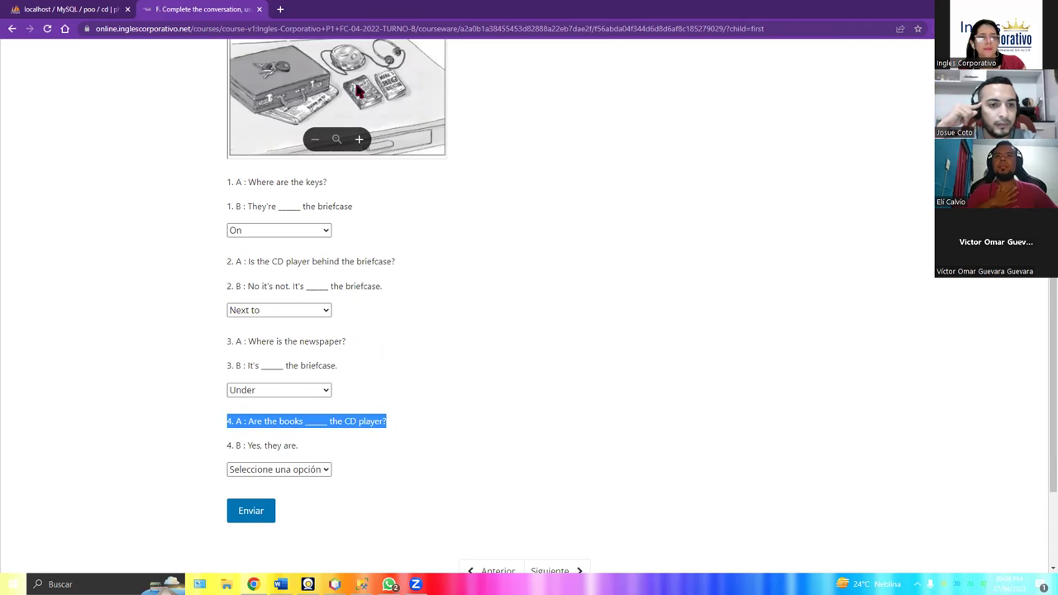
click(321, 469)
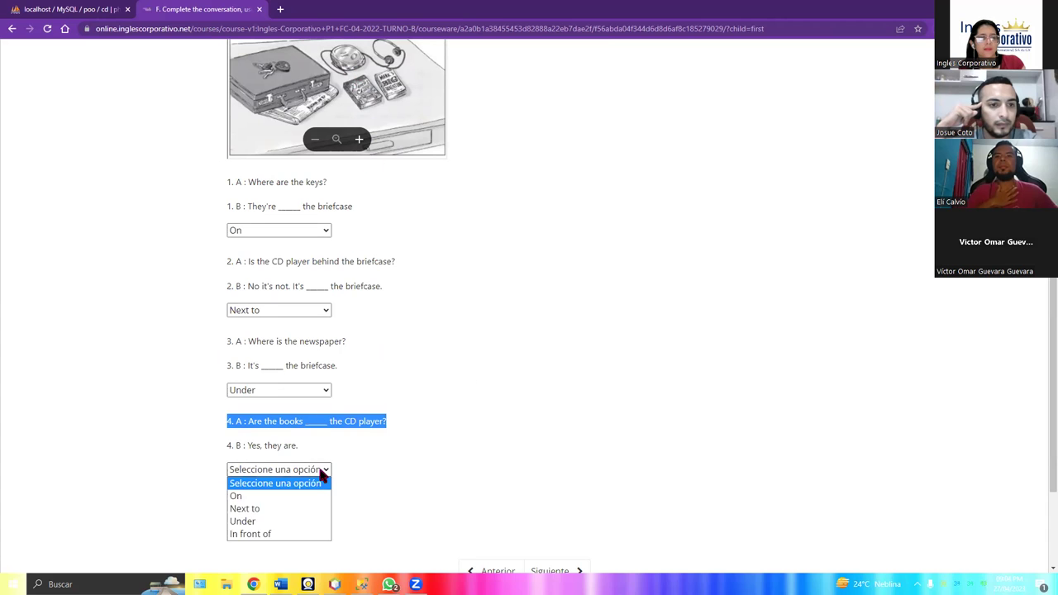
click(302, 533)
click(247, 518)
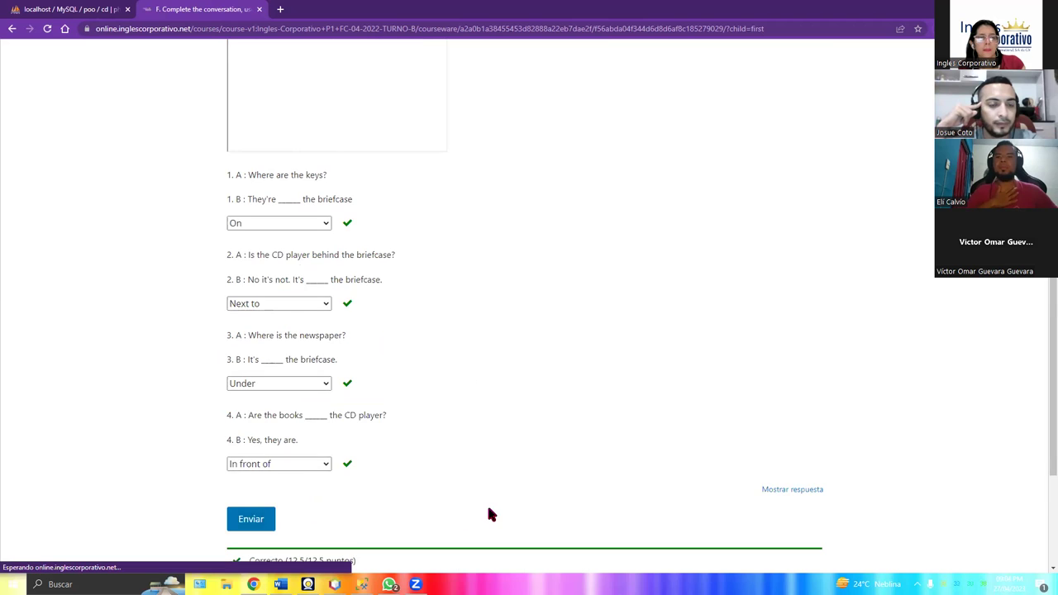
Step: Go on to exercise G. Complete the conversation, and bring its blank answer fields into view
scroll(658, 457, down, 2)
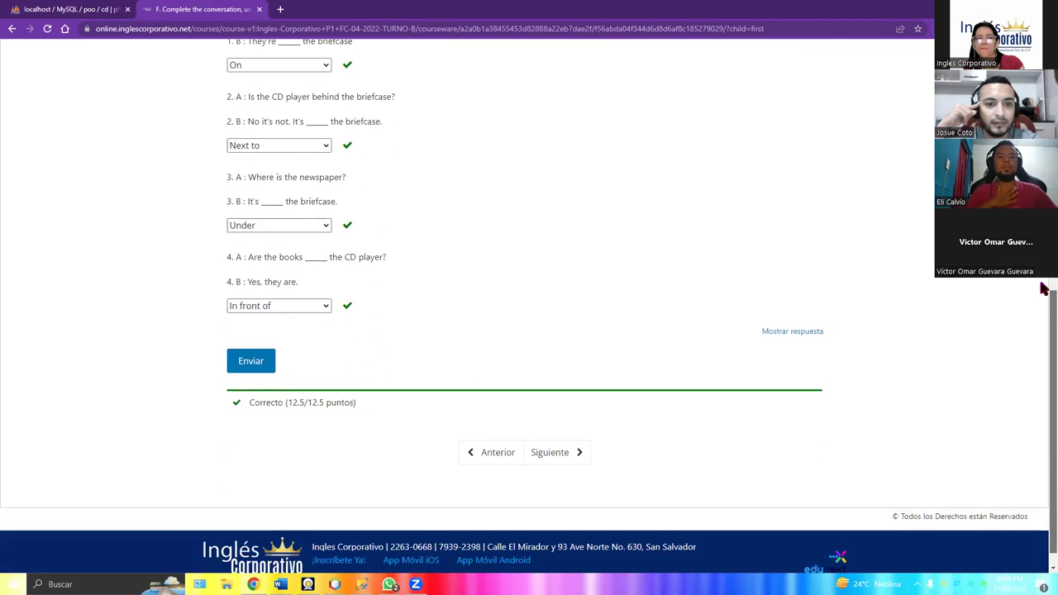
click(550, 460)
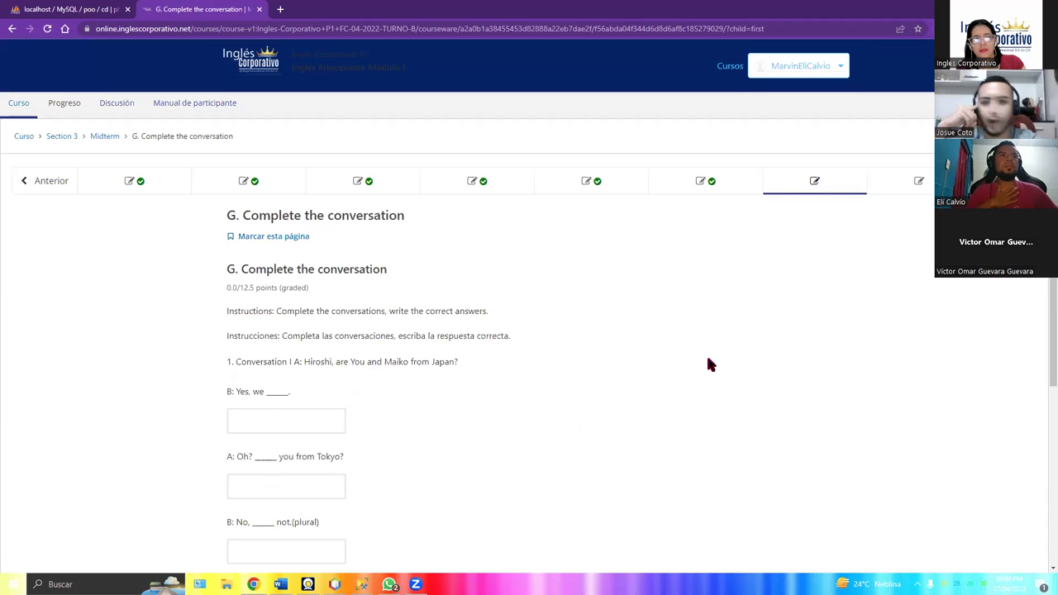
scroll(708, 363, down, 3)
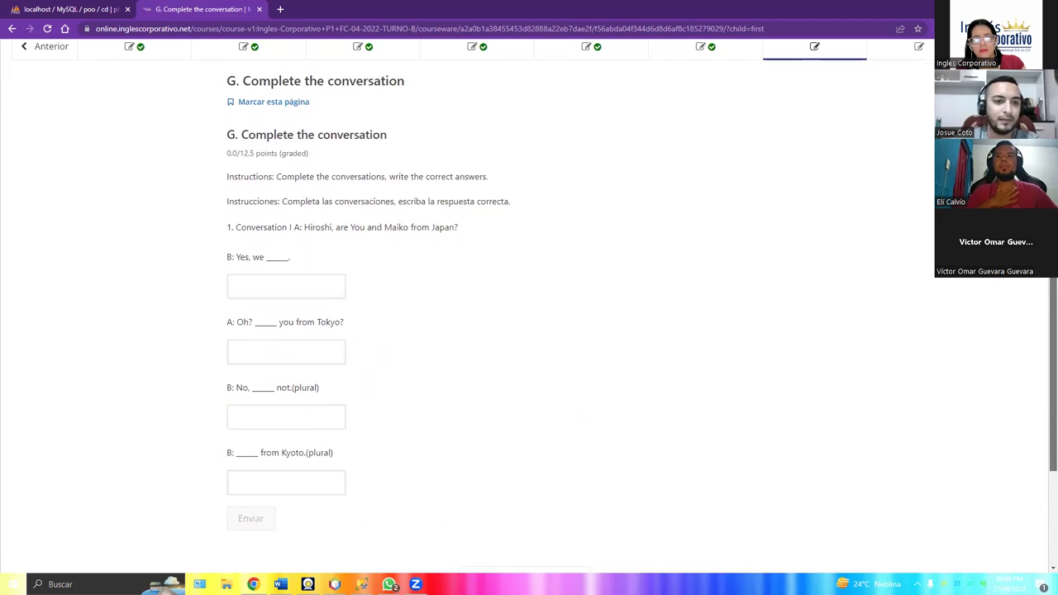